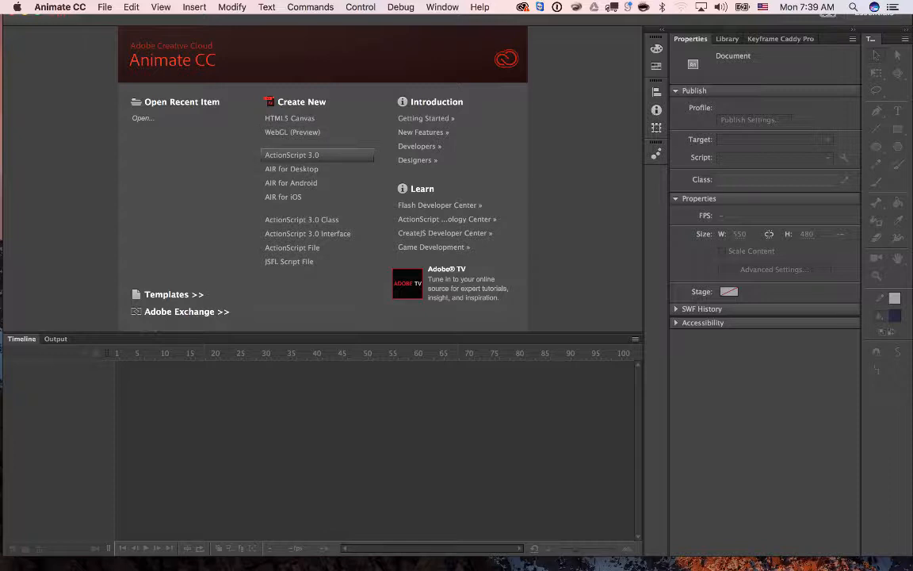
# Create an ActionScript 3.0 document with a stage size of 1280 by 720 px
pyautogui.click(292, 155)
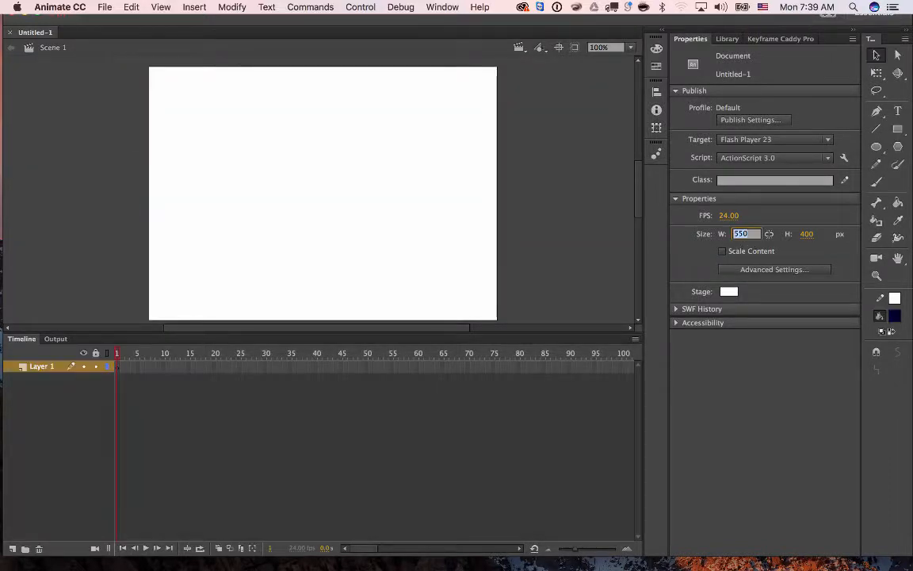
pyautogui.write('1280')
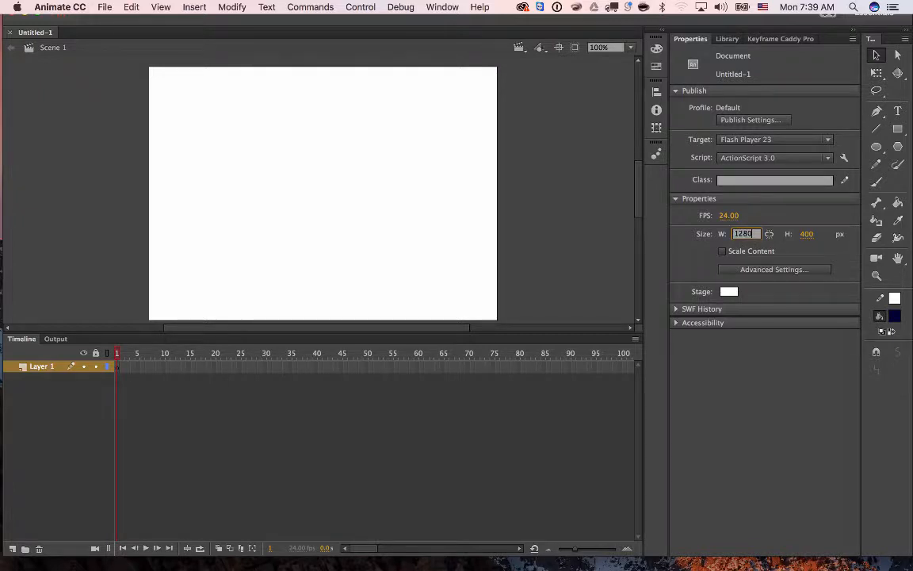
pyautogui.press('Tab')
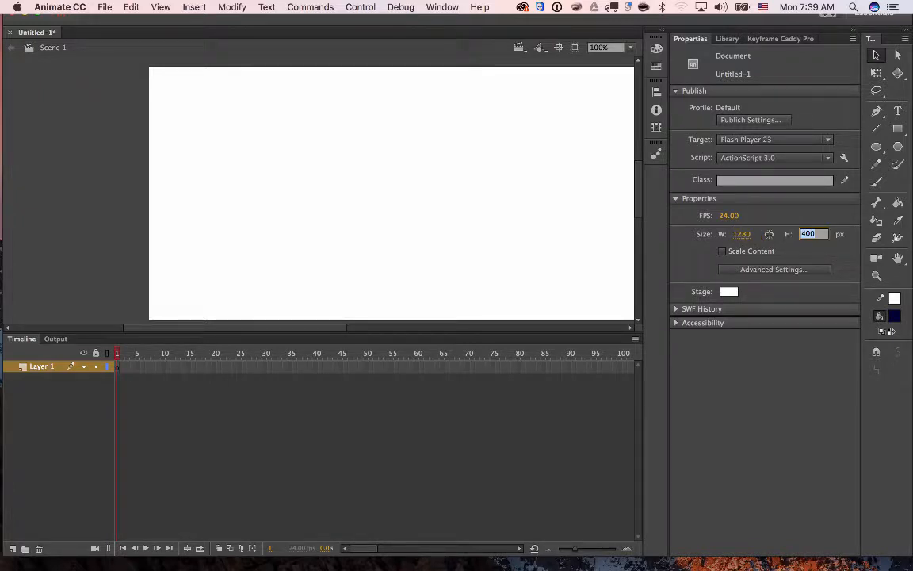
pyautogui.write('720')
pyautogui.press('Return')
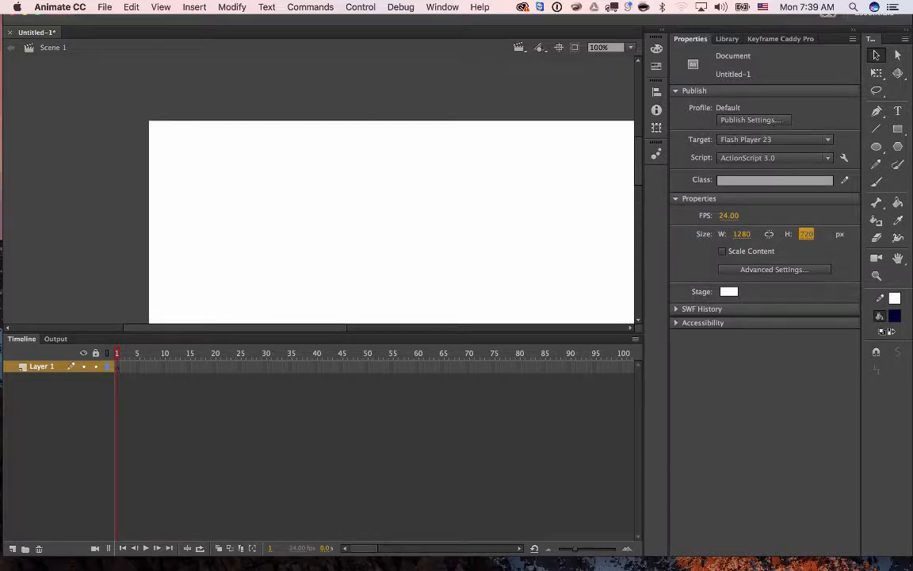
pyautogui.press('super+minus')
pyautogui.press('space')
pyautogui.moveTo(550, 214); pyautogui.dragTo(410, 155)
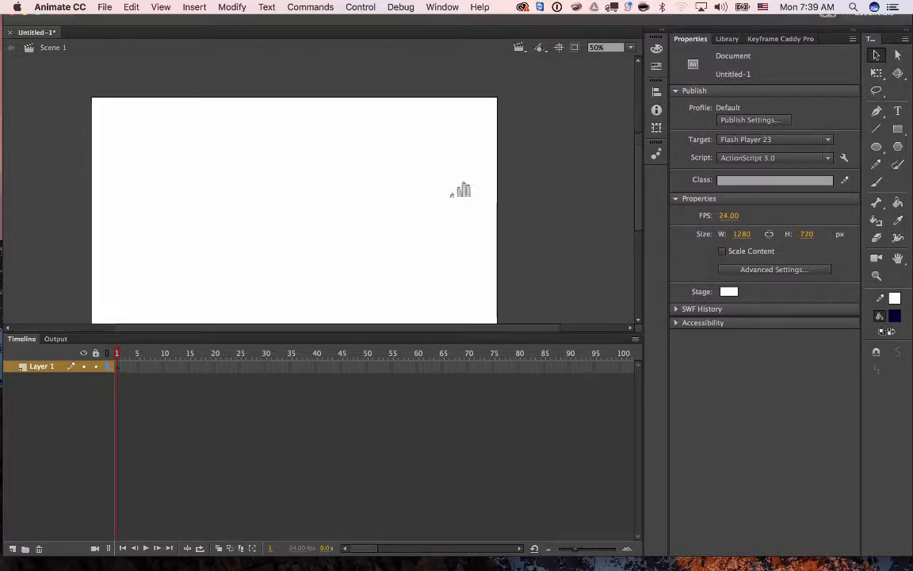
pyautogui.moveTo(463, 190); pyautogui.dragTo(491, 167)
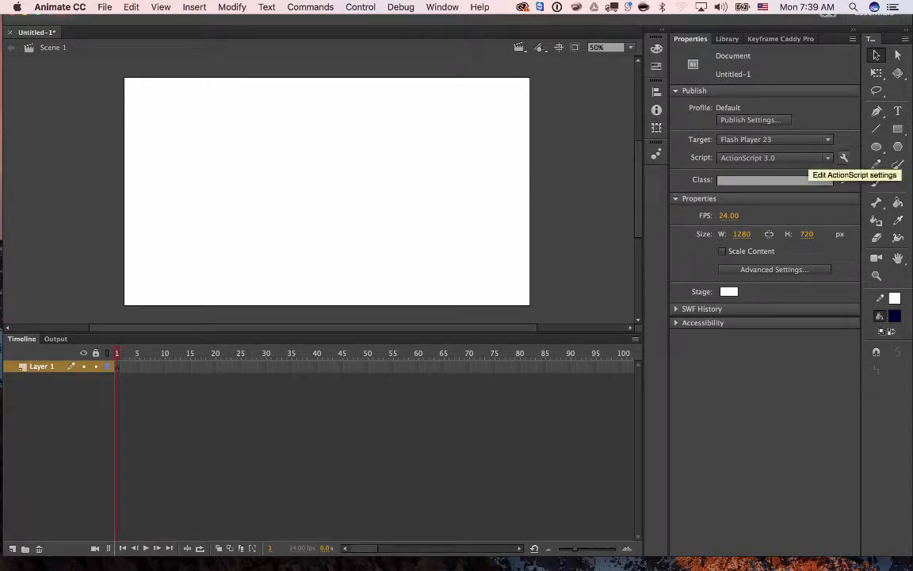
# Draw a dark blue circle without a visible outline in the left half of the stage and show the document's library
pyautogui.click(876, 146)
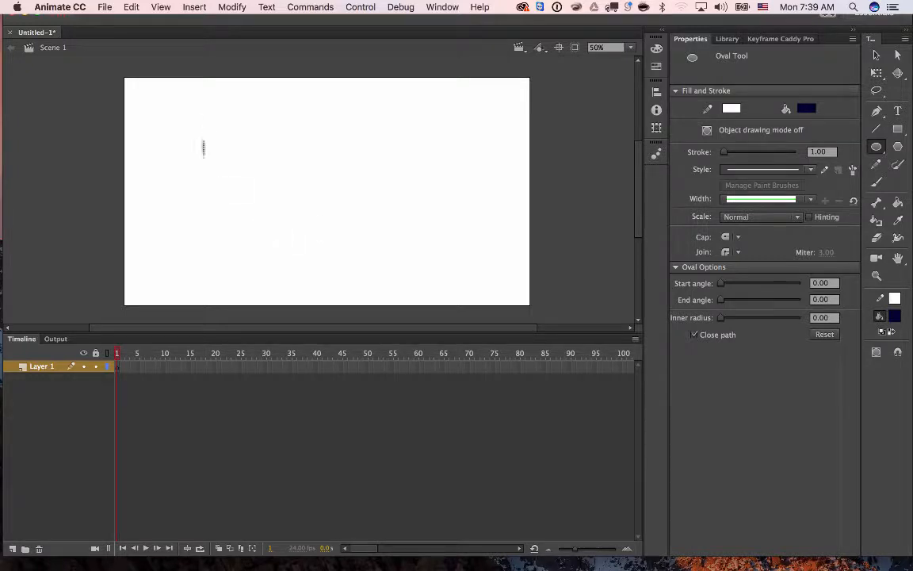
pyautogui.moveTo(190, 132)
pyautogui.mouseDown()
pyautogui.moveTo(277, 203)
pyautogui.moveTo(283, 218)
pyautogui.mouseUp()
pyautogui.press('v')
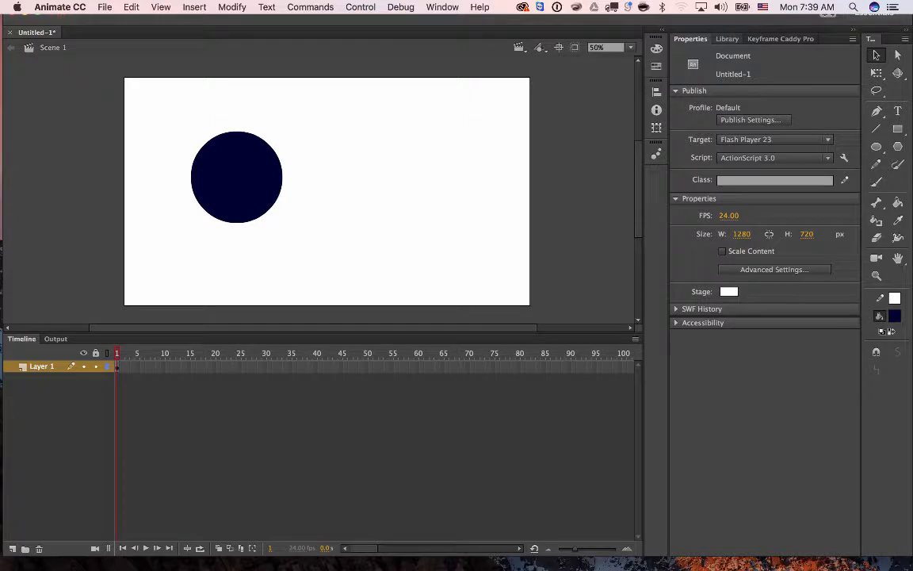
pyautogui.press('super+l')
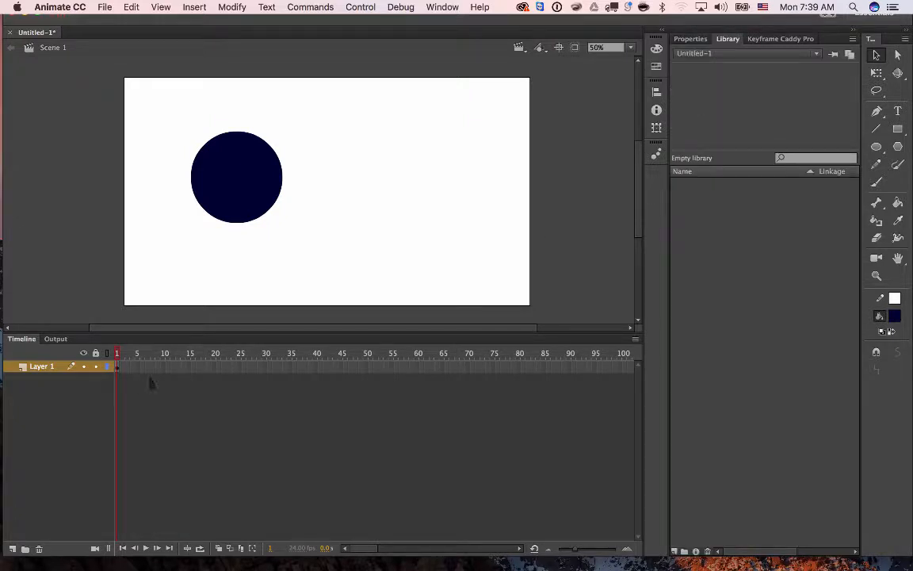
# Insert a keyframe at frame 5 and move the circle horizontally to the right half of the stage
pyautogui.click(137, 367)
pyautogui.rightClick(140, 375)
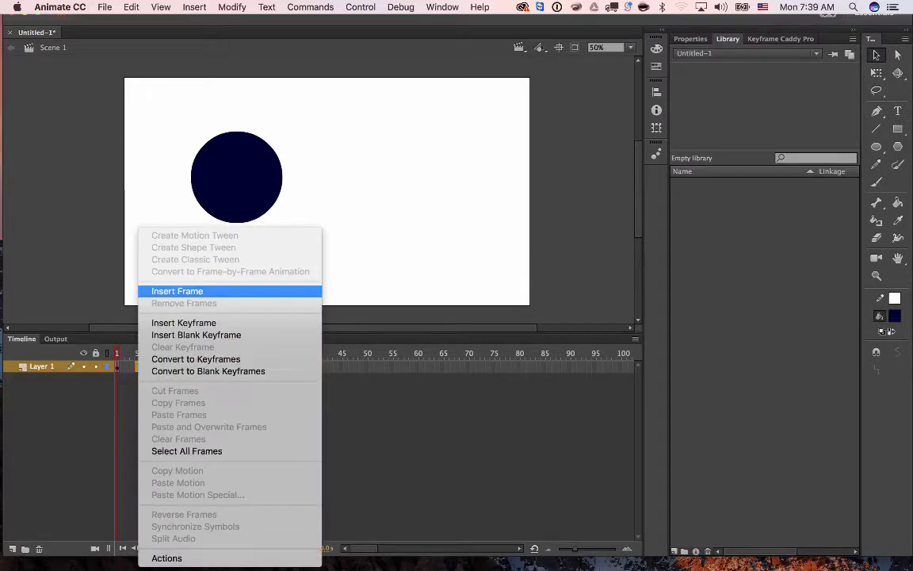
pyautogui.click(184, 323)
pyautogui.click(214, 183)
pyautogui.moveTo(214, 183); pyautogui.dragTo(397, 186)
# Insert a keyframe at frame 10 and move the circle back near its starting position in the left half of the stage
pyautogui.click(164, 367)
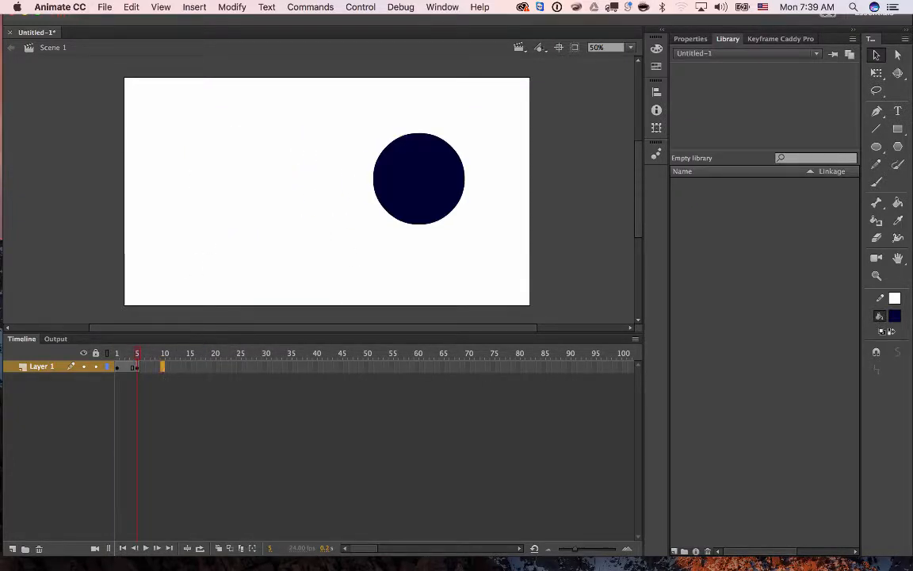
pyautogui.rightClick(164, 367)
pyautogui.click(206, 323)
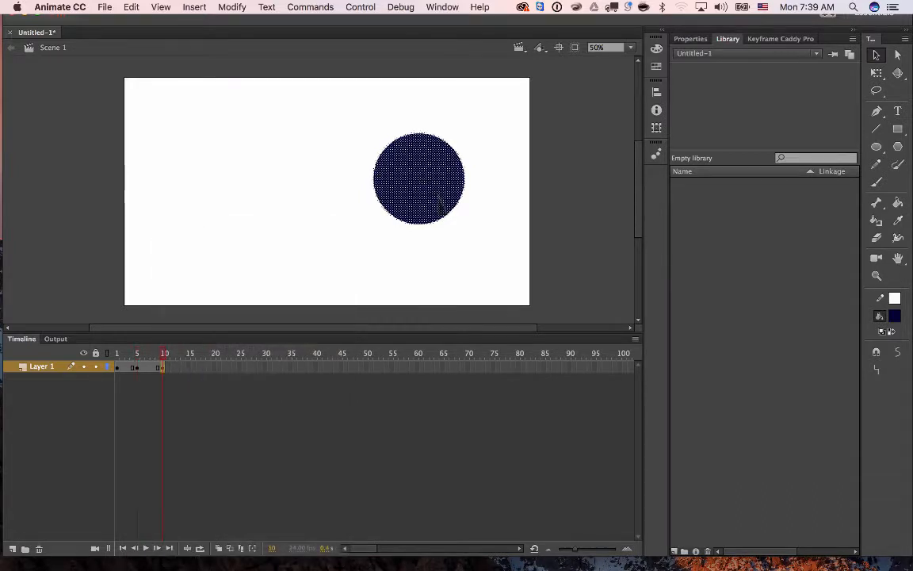
pyautogui.moveTo(433, 203); pyautogui.dragTo(263, 203)
pyautogui.click(357, 234)
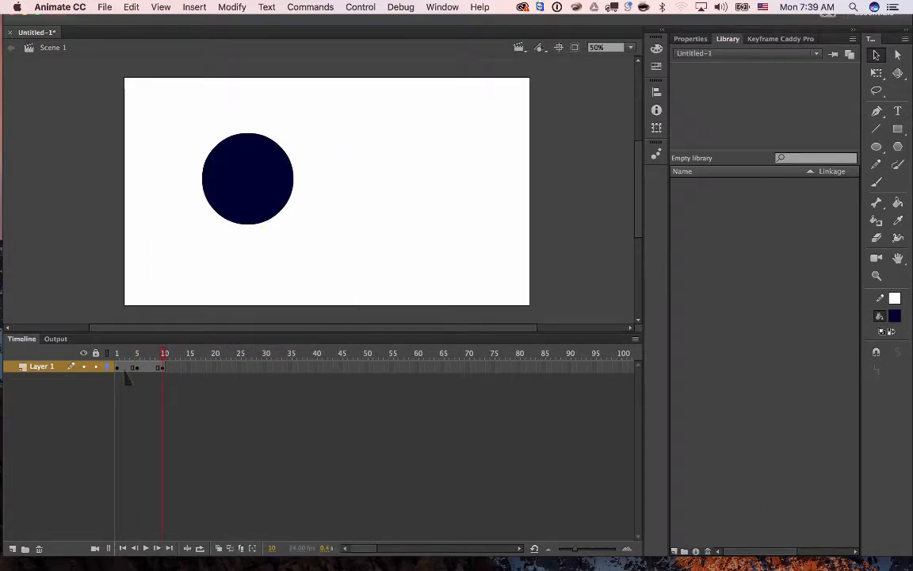
# Try a classic tween on a frame range ending at frame 8, and undo it
pyautogui.click(158, 367)
pyautogui.rightClick(147, 367)
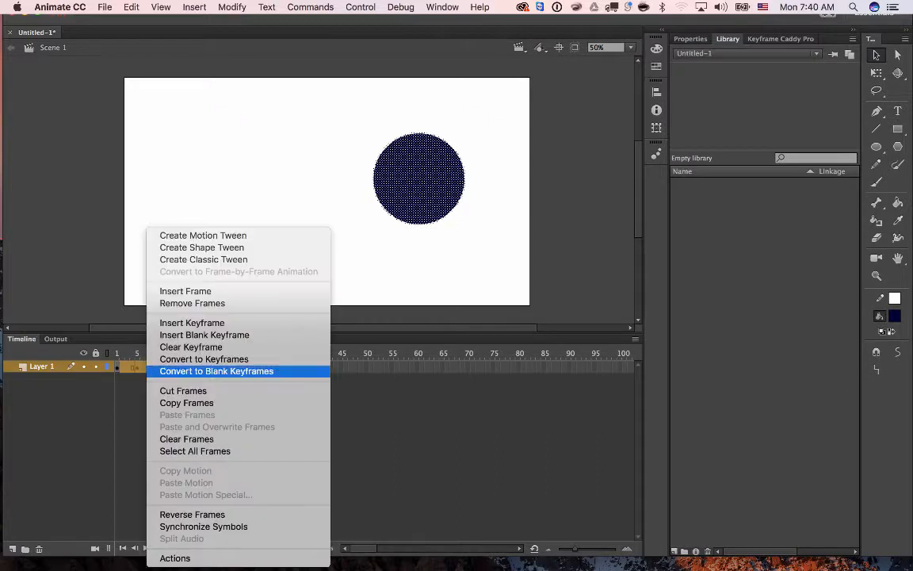
pyautogui.click(202, 260)
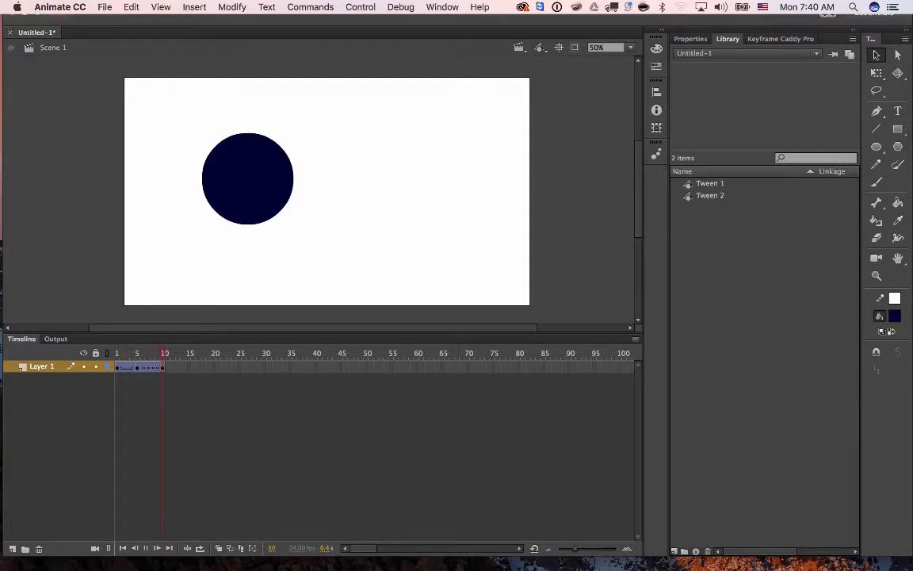
pyautogui.press('super+z')
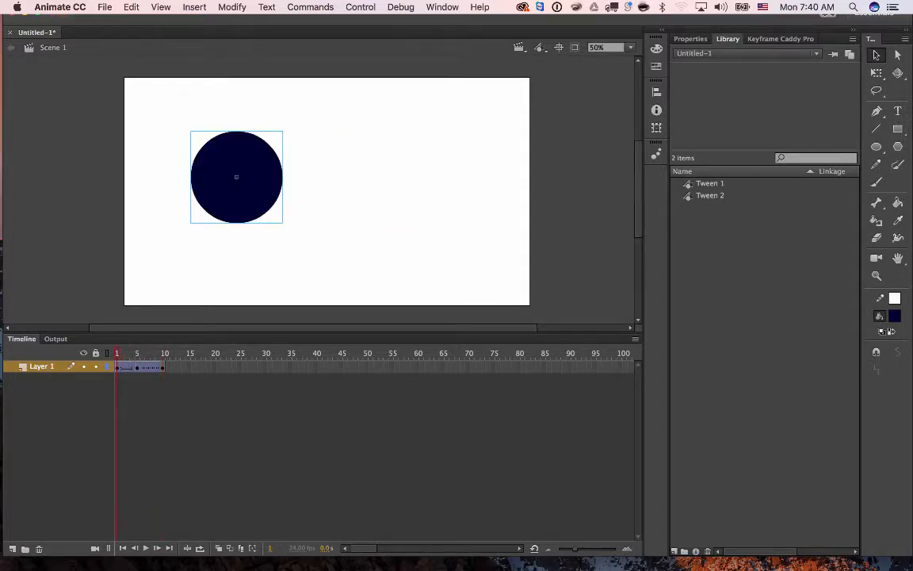
pyautogui.press('super+z')
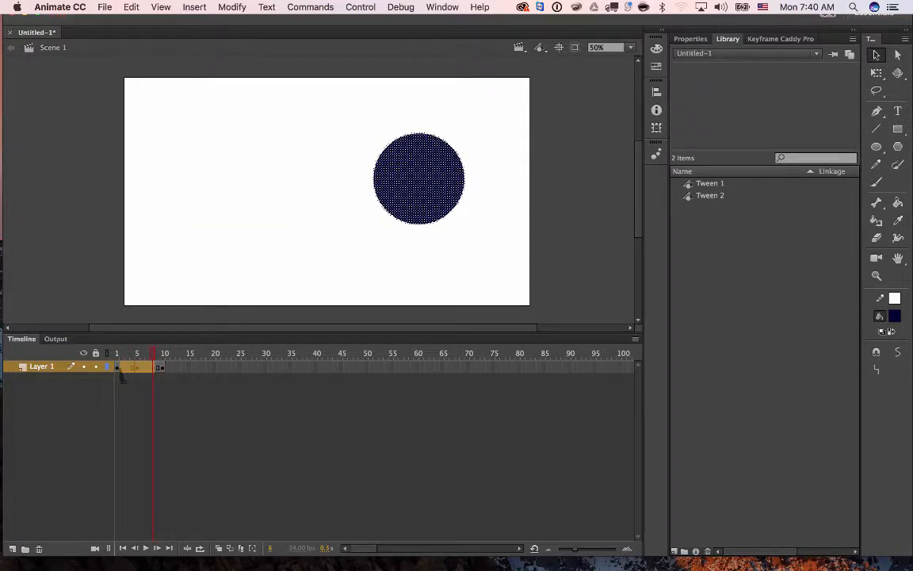
# Create classic tweens across frames 1 to 10 of Layer 1 and play back the animation
pyautogui.moveTo(117, 368); pyautogui.dragTo(162, 369)
pyautogui.rightClick(138, 367)
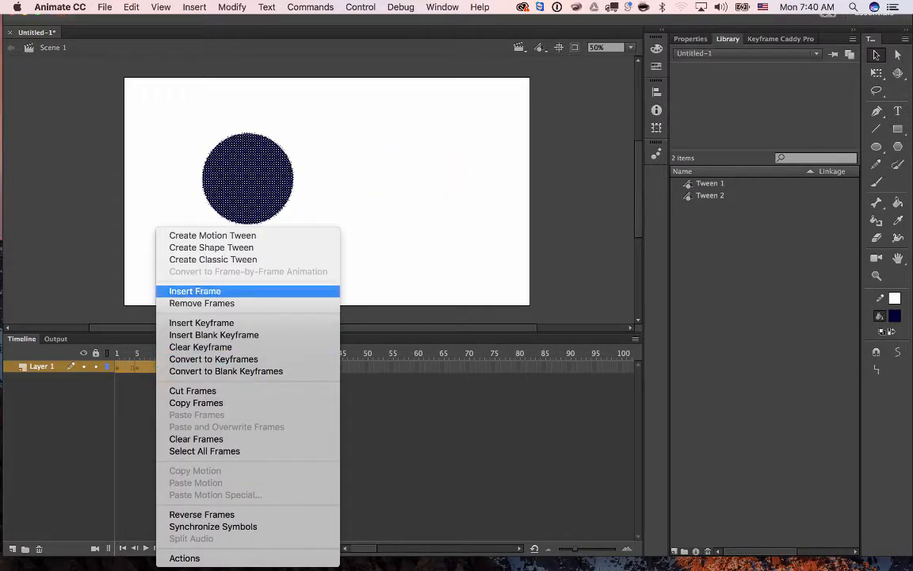
pyautogui.click(183, 234)
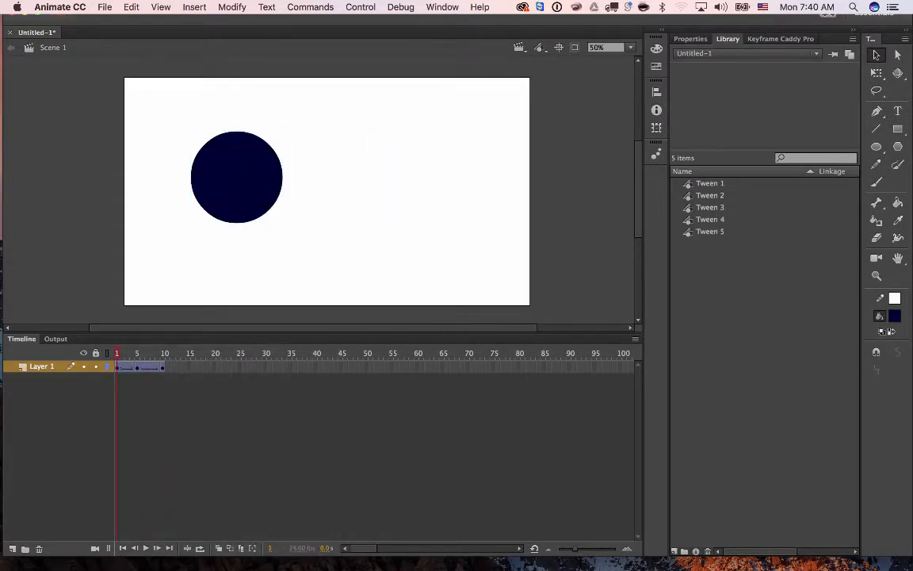
pyautogui.press('Return')
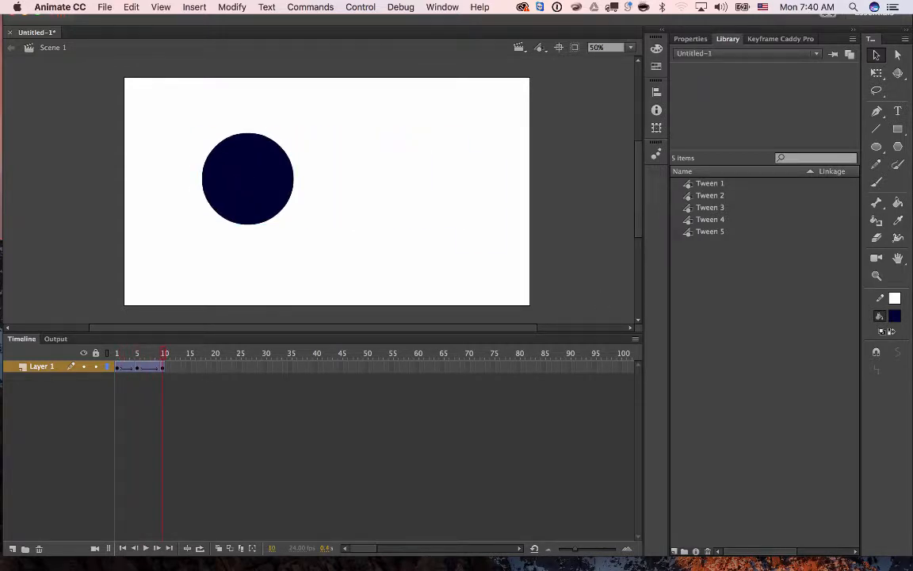
# Examine the previews of the automatically generated Tween symbols in the library one by one
pyautogui.click(709, 183)
pyautogui.click(709, 195)
pyautogui.click(710, 207)
pyautogui.click(709, 218)
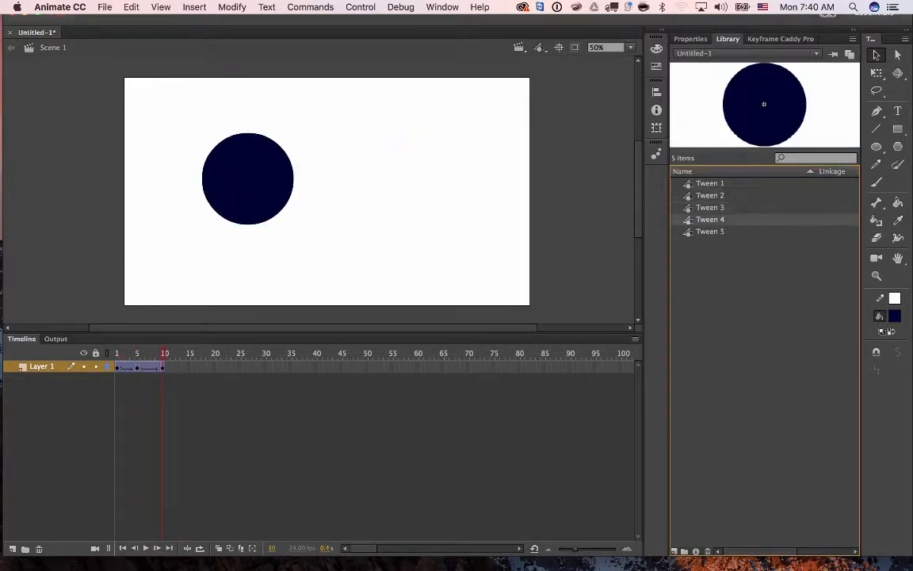
pyautogui.press('Down')
pyautogui.press('Up')
pyautogui.press('Up')
pyautogui.press('Up')
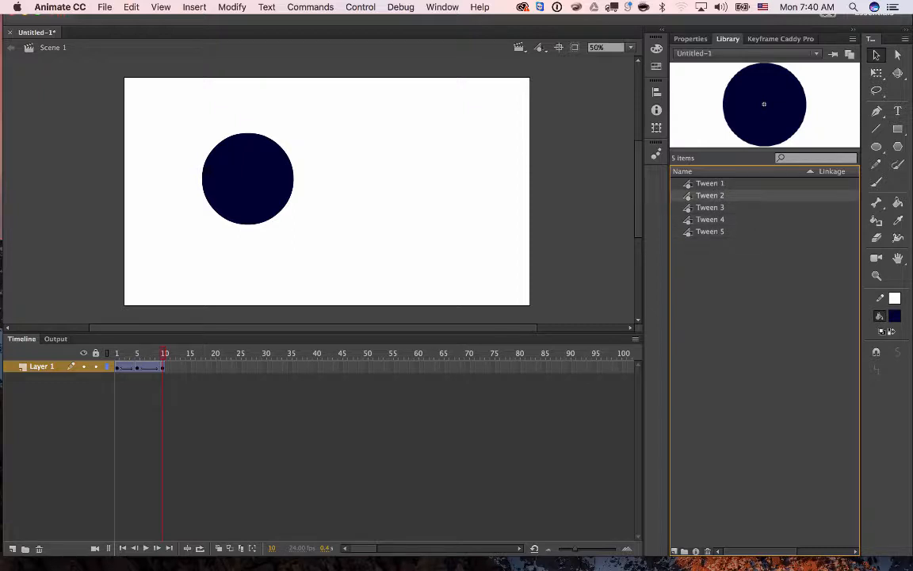
pyautogui.press('Up')
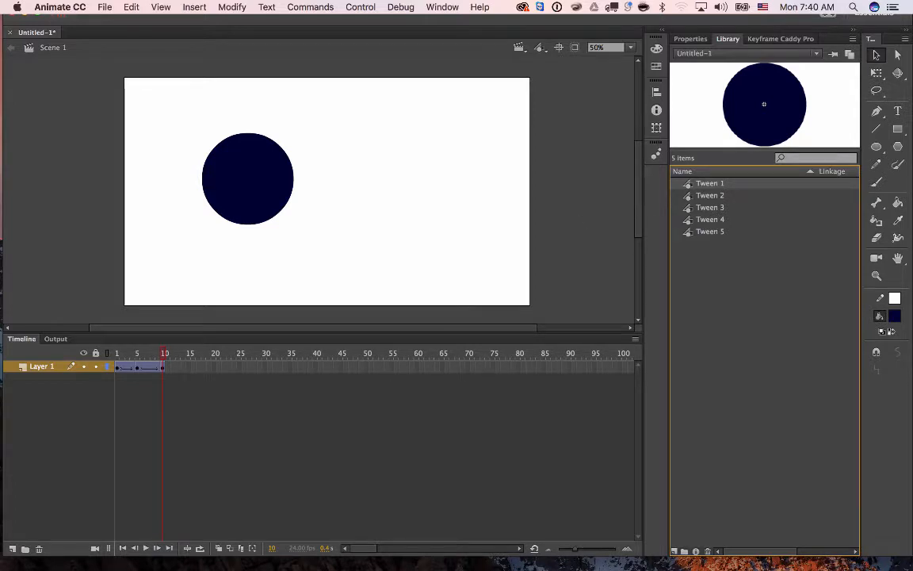
# Compare the library's Tween 2 to Tween 5 symbols with the keyframes at frames 5, 10 and 1, and play back the animation
pyautogui.click(710, 194)
pyautogui.click(136, 366)
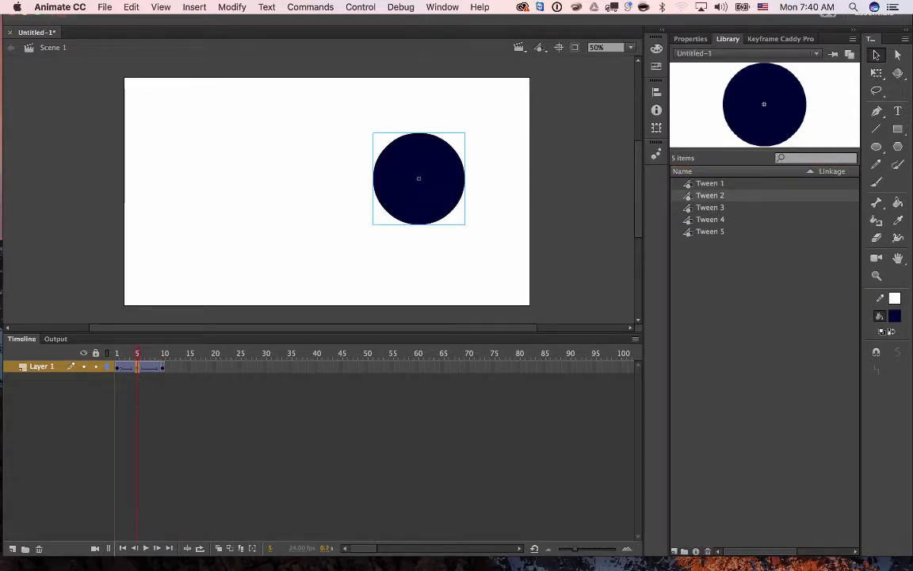
pyautogui.click(710, 206)
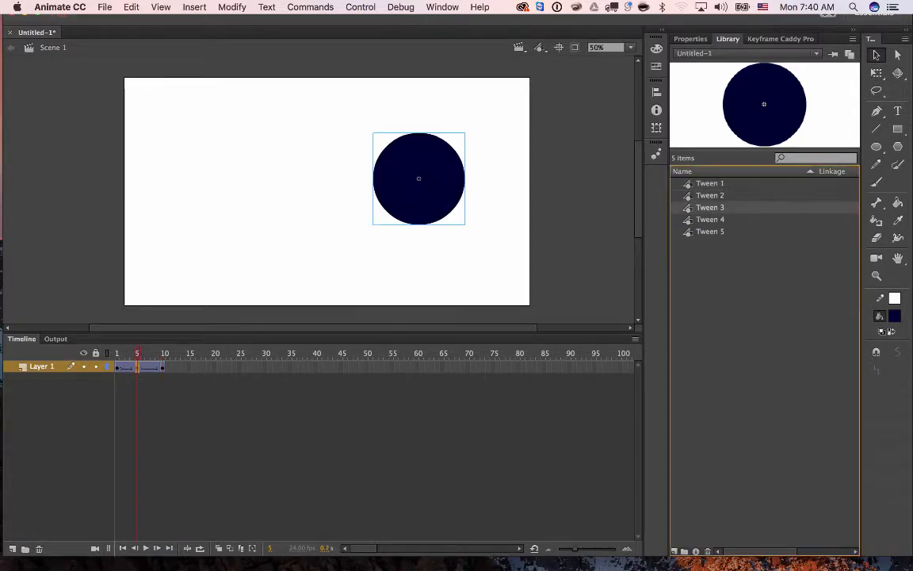
pyautogui.click(163, 367)
pyautogui.click(710, 219)
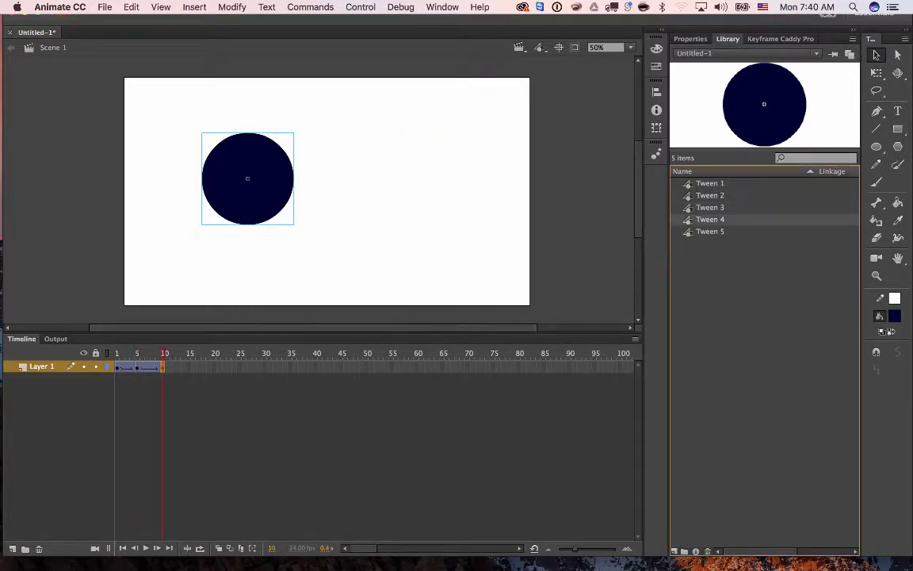
pyautogui.click(138, 369)
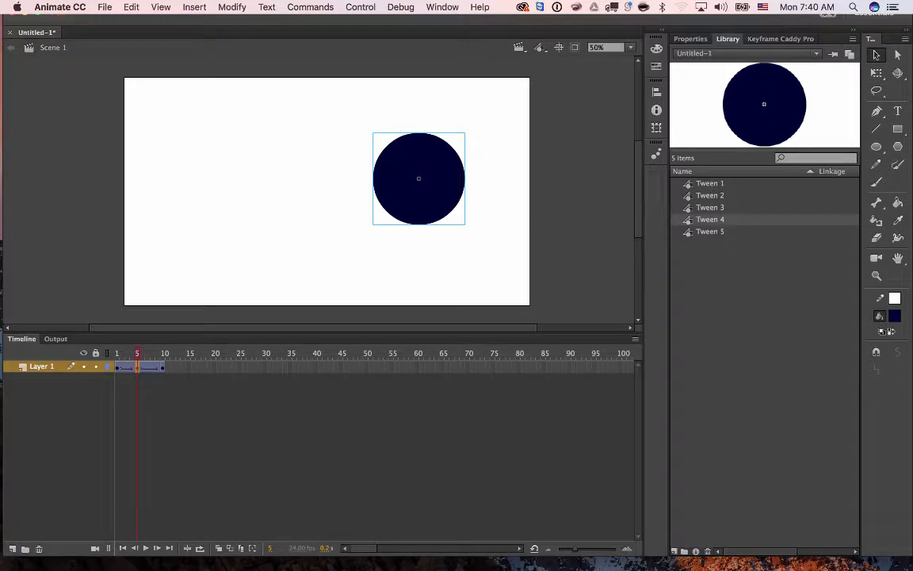
pyautogui.click(710, 231)
pyautogui.click(117, 369)
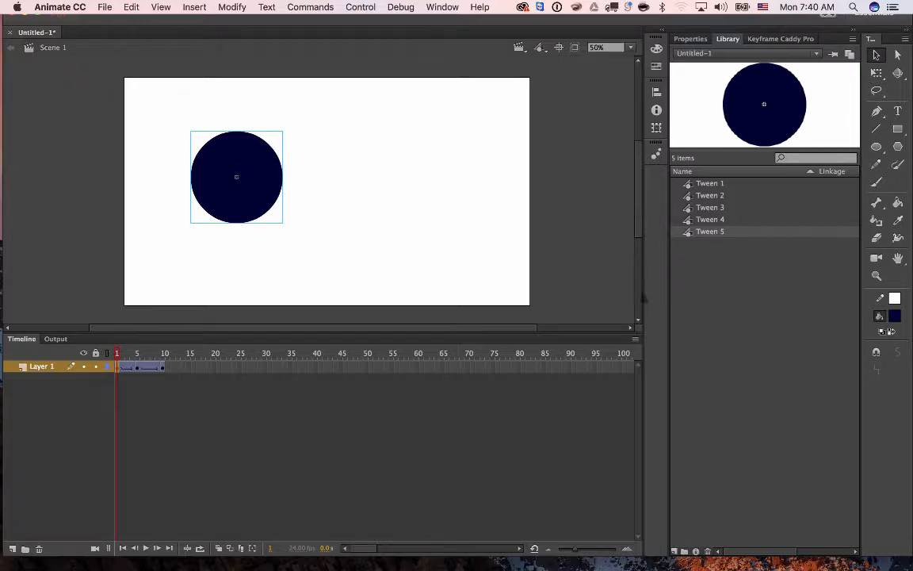
pyautogui.press('Return')
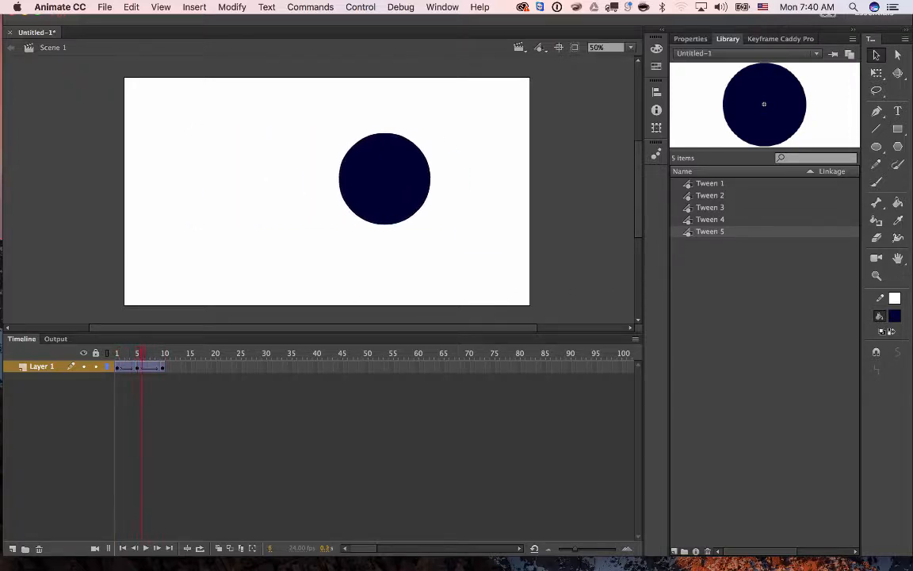
pyautogui.press('Return')
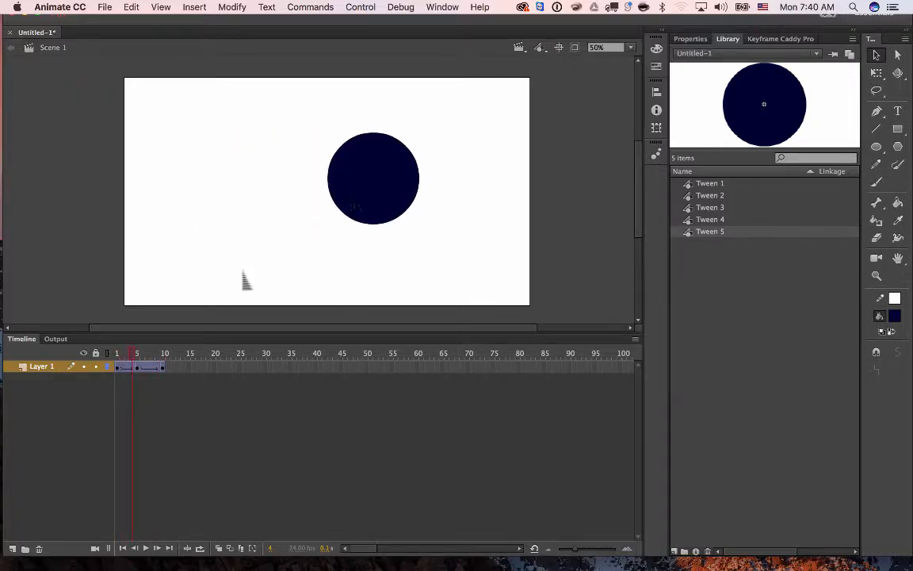
# Recolour the circle inside frame 1's symbol, Tween 3, to purple and play back the animation in Scene 1
pyautogui.click(117, 367)
pyautogui.doubleClick(238, 170)
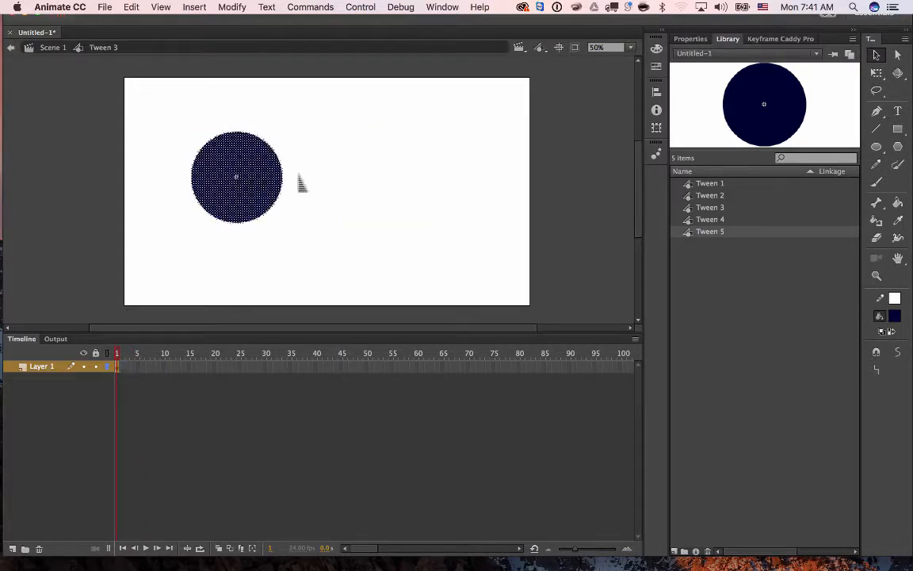
pyautogui.click(323, 175)
pyautogui.click(269, 186)
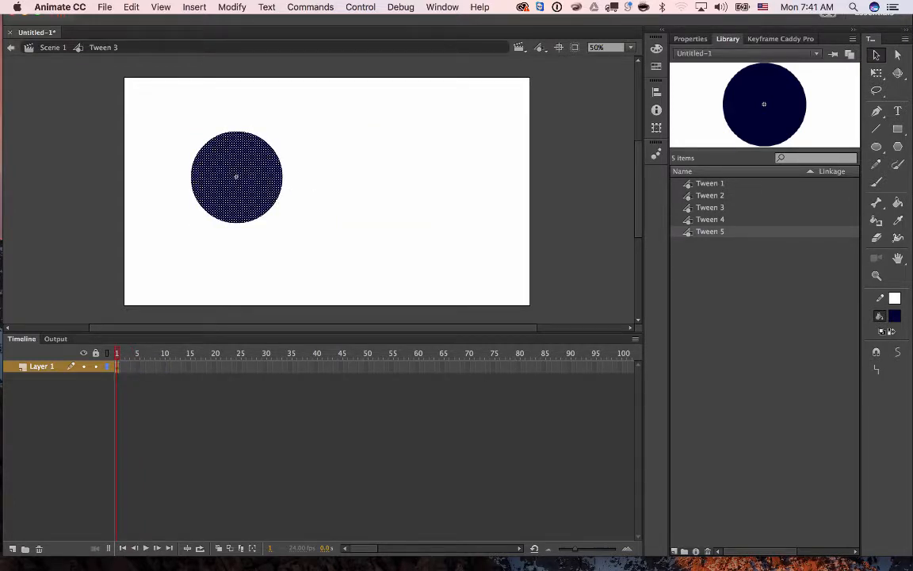
pyautogui.click(894, 315)
pyautogui.click(834, 391)
pyautogui.click(597, 270)
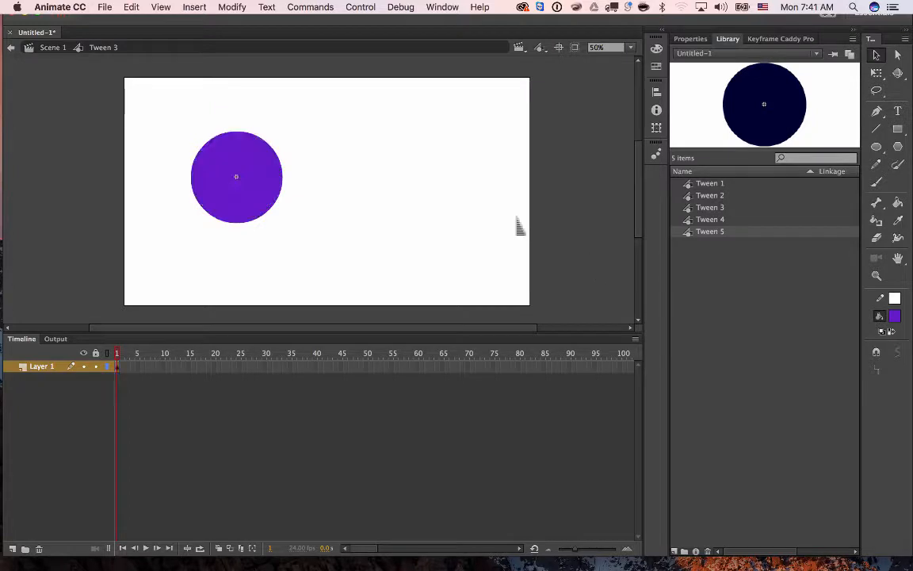
pyautogui.click(58, 48)
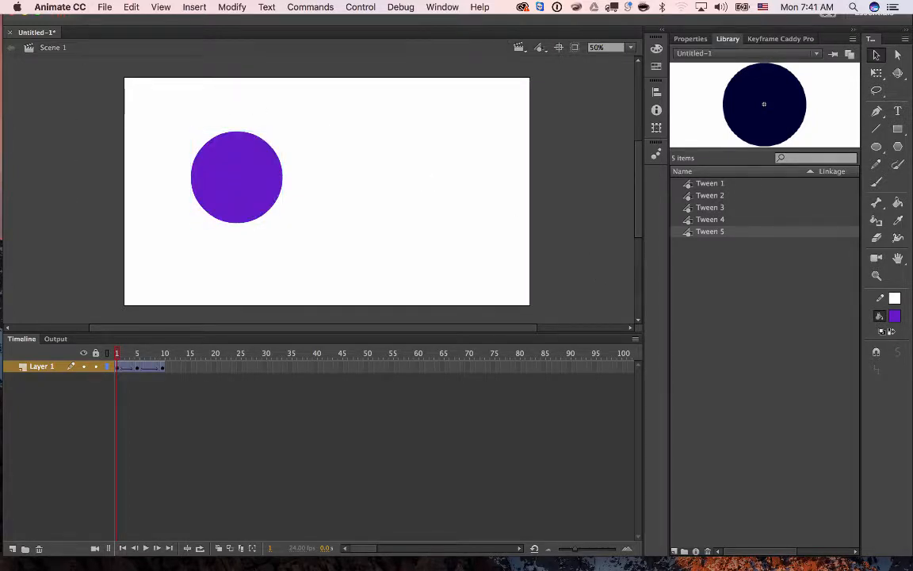
pyautogui.press('Return')
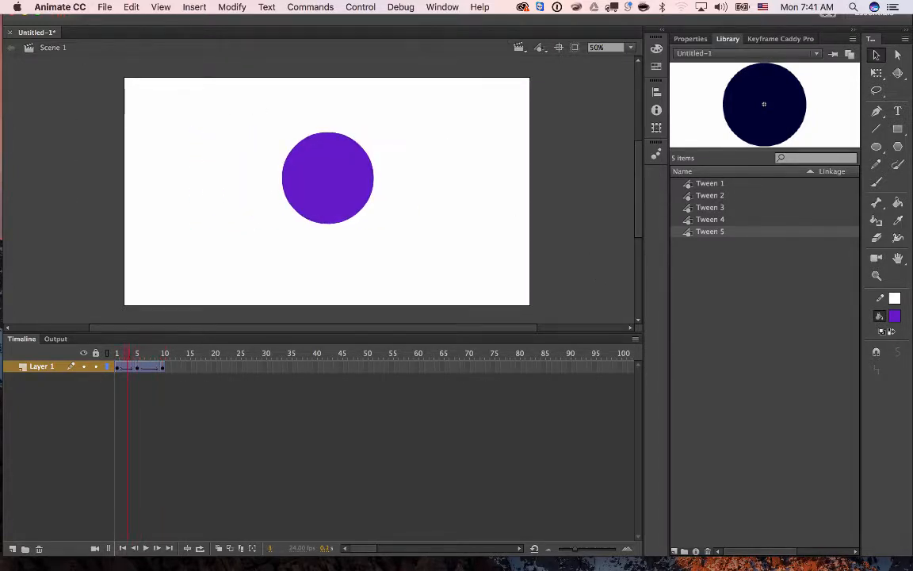
# Examine the previews of the Tween 1 to Tween 5 symbols in the library one by one
pyautogui.click(709, 184)
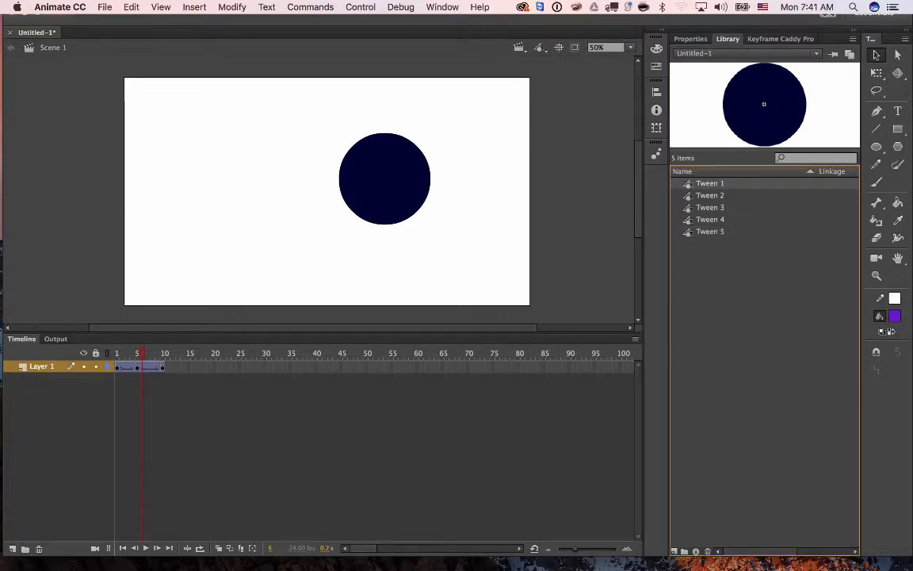
pyautogui.click(710, 195)
pyautogui.click(709, 207)
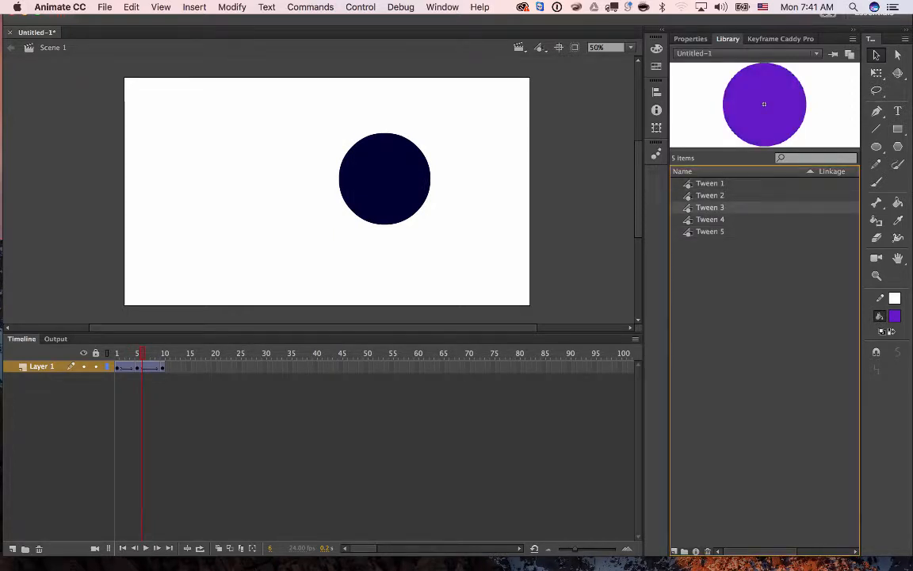
pyautogui.press('Down')
pyautogui.press('Up')
pyautogui.press('Up')
pyautogui.press('Up')
pyautogui.press('Down')
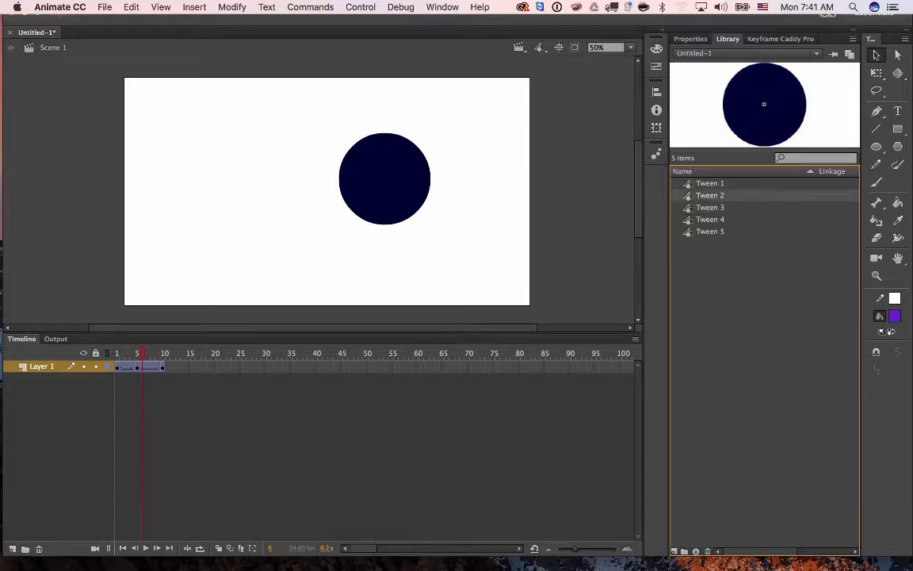
pyautogui.press('Down')
pyautogui.press('Down')
pyautogui.press('Down')
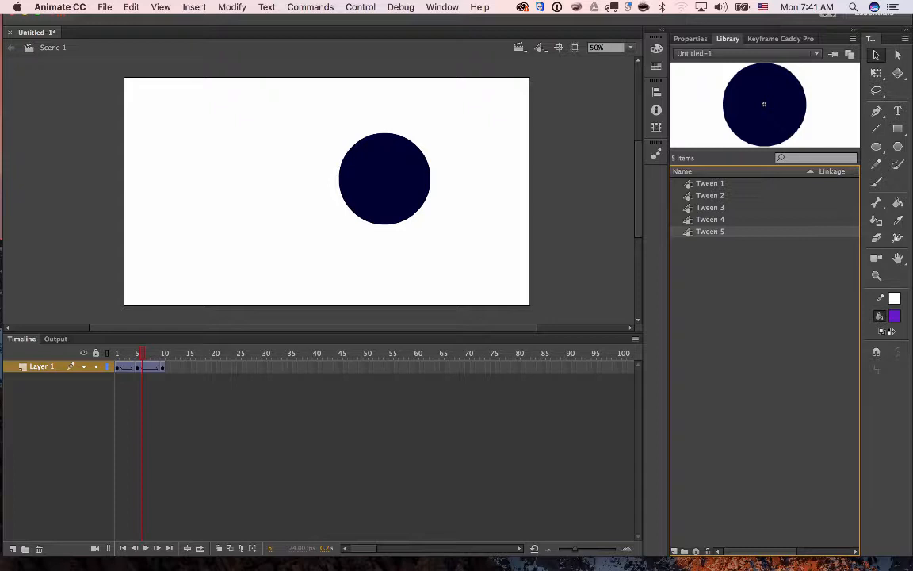
# Delete all five Tween symbols from the library and remove frames 1 to 10 from Layer 1
pyautogui.press('super+a')
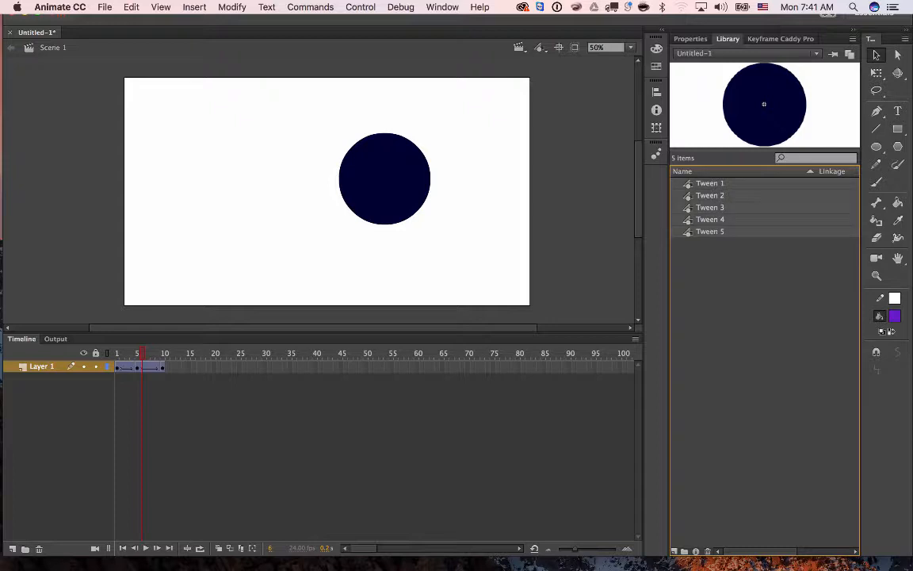
pyautogui.press('Delete')
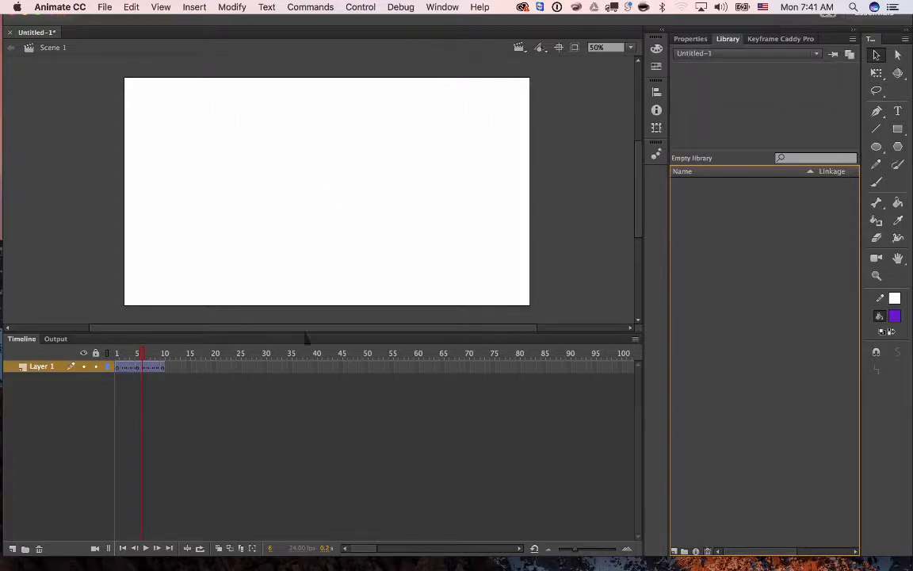
pyautogui.rightClick(157, 367)
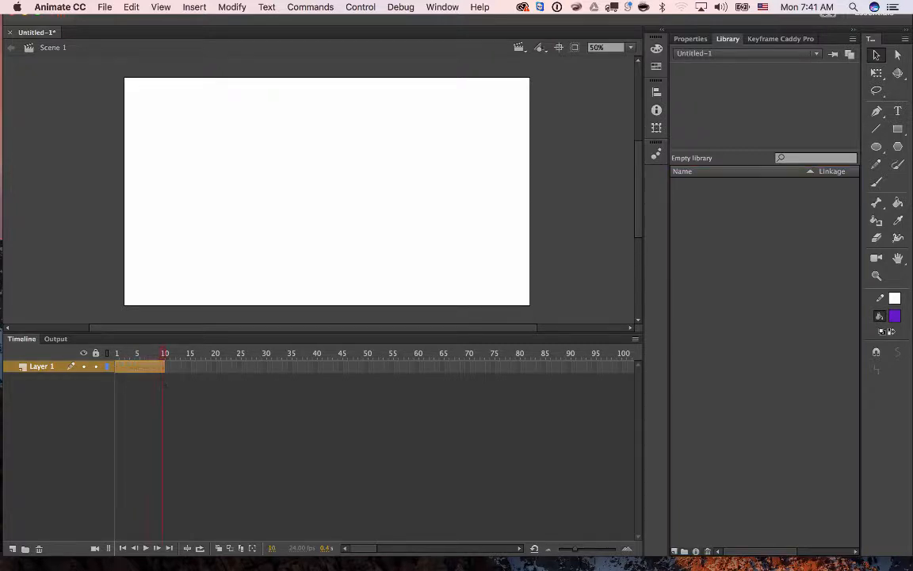
pyautogui.click(201, 303)
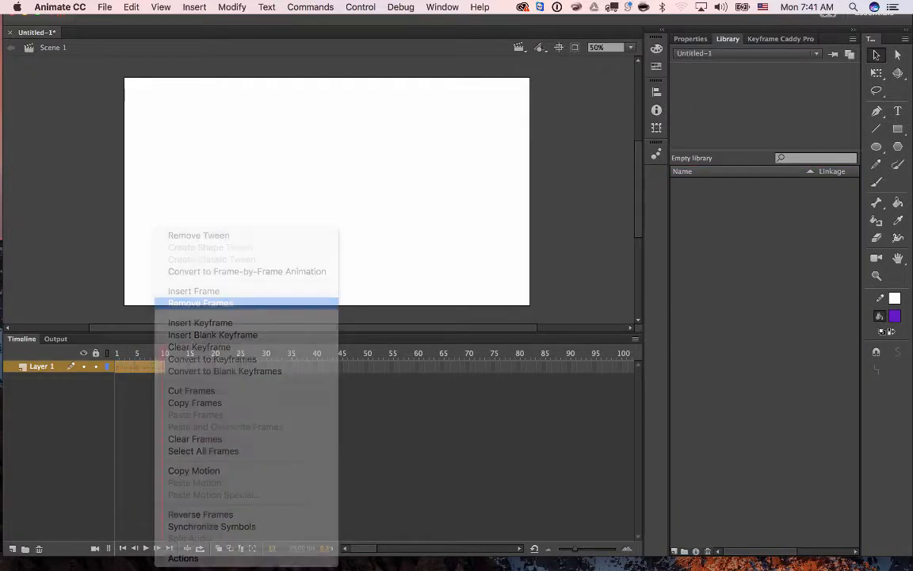
# Insert a keyframe at frame 1 of Layer 1 and draw a purple circle in the left half of the stage
pyautogui.click(117, 367)
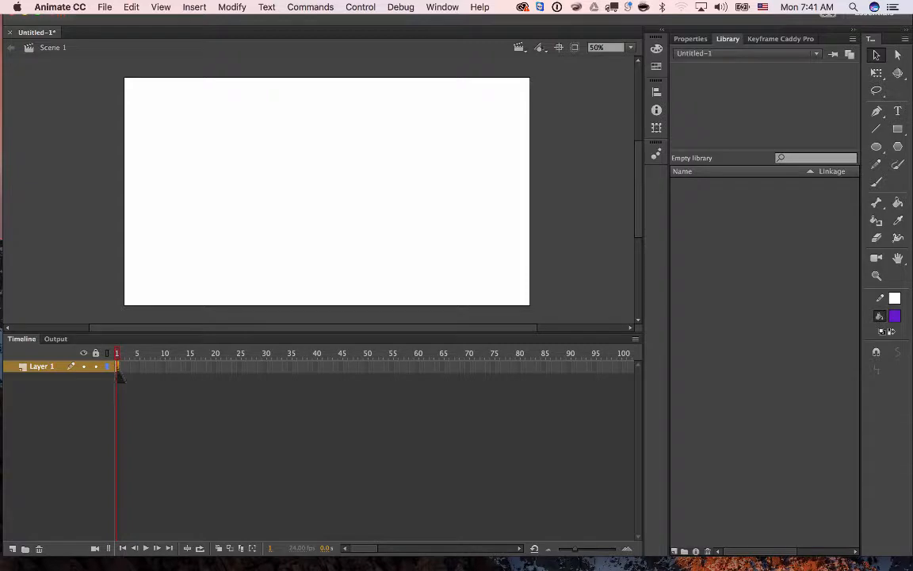
pyautogui.rightClick(118, 374)
pyautogui.click(163, 322)
pyautogui.press('o')
pyautogui.moveTo(181, 130); pyautogui.dragTo(284, 235)
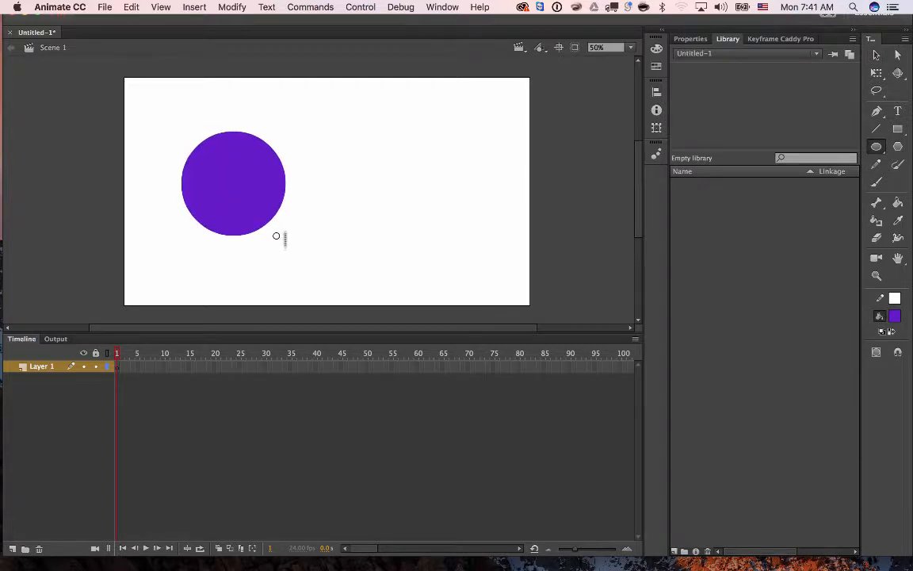
pyautogui.press('v')
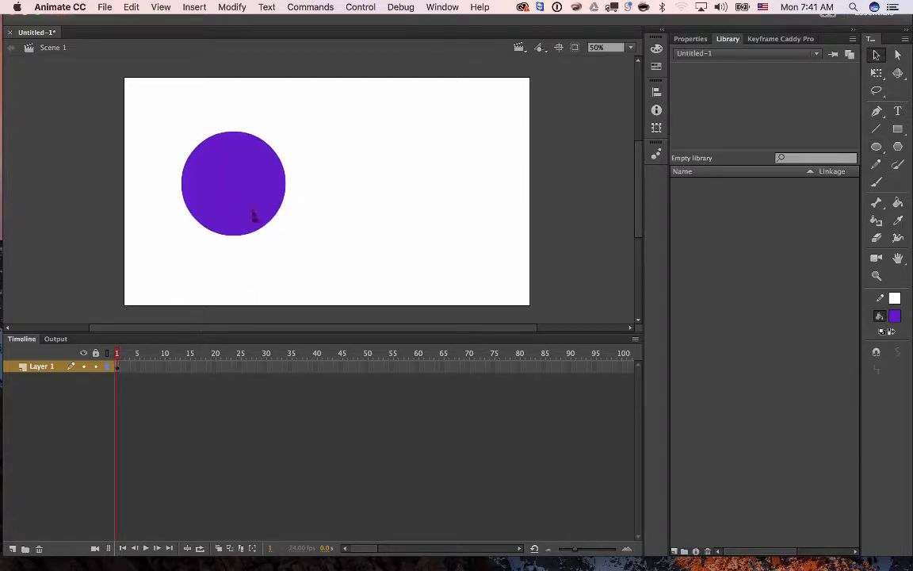
# Convert the purple circle to a Graphic symbol named circle
pyautogui.click(245, 198)
pyautogui.rightClick(244, 194)
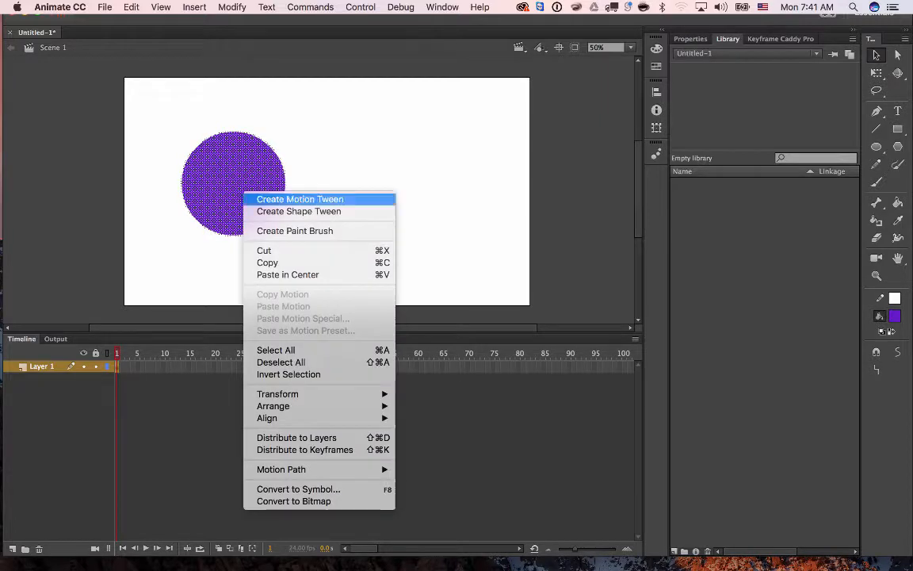
pyautogui.click(298, 489)
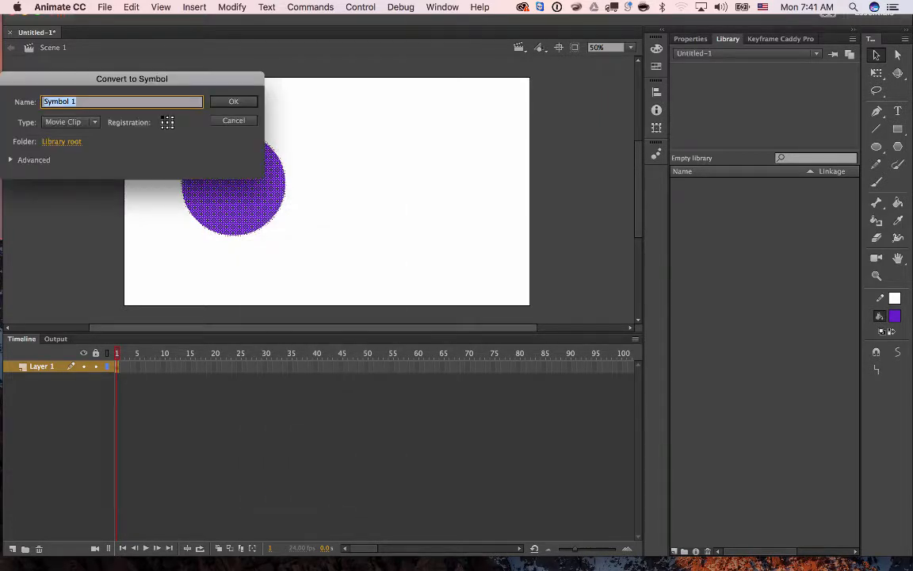
pyautogui.write('circle')
pyautogui.click(70, 122)
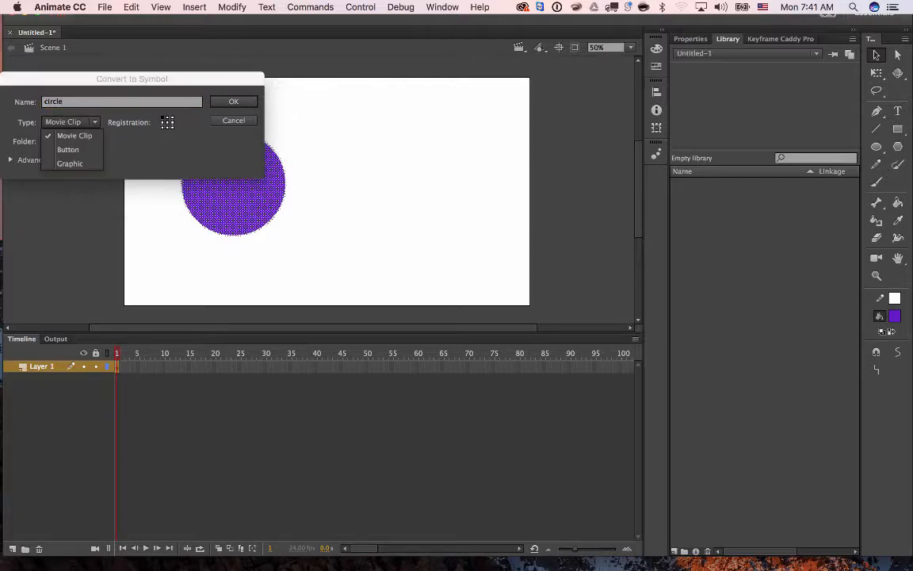
pyautogui.click(59, 153)
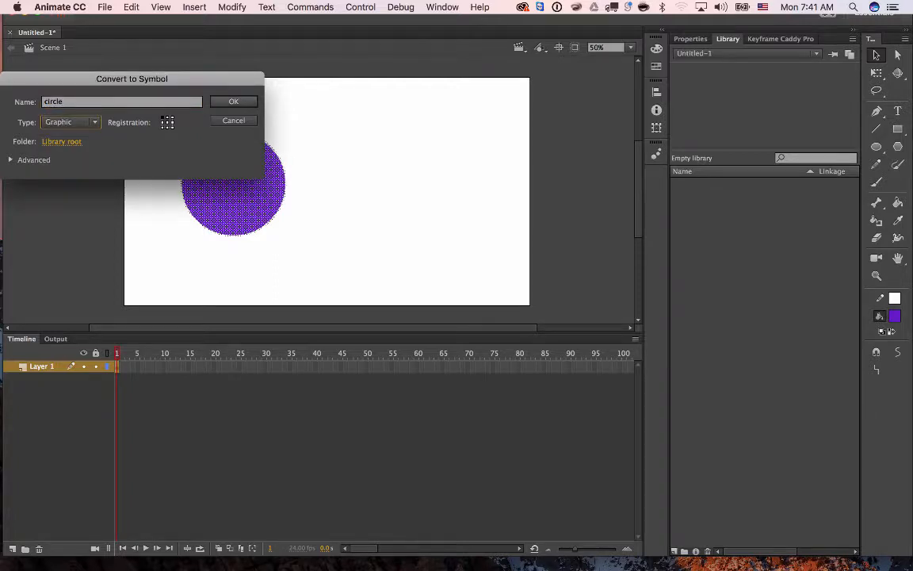
pyautogui.click(234, 102)
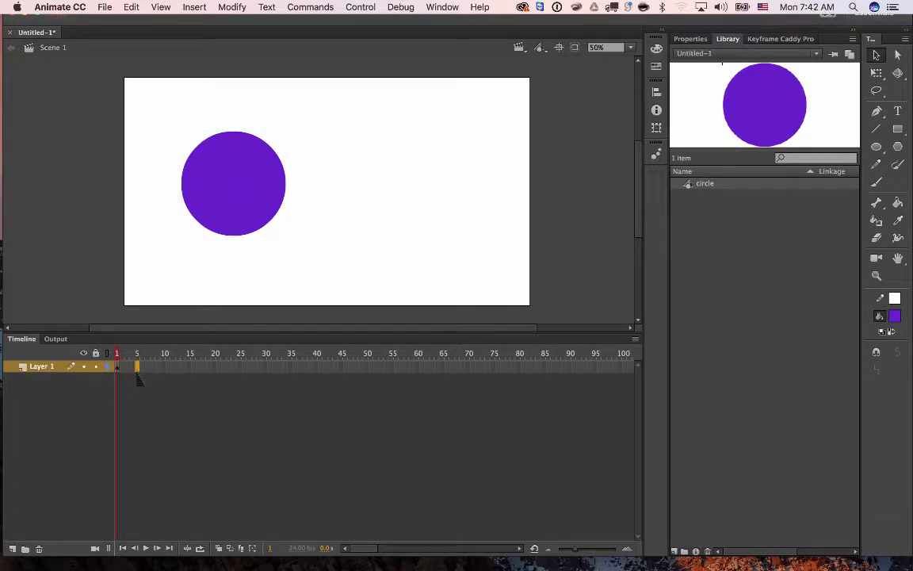
# Insert a keyframe at frame 5 of Layer 1 and compare its circle instance with the one at frame 1
pyautogui.rightClick(137, 367)
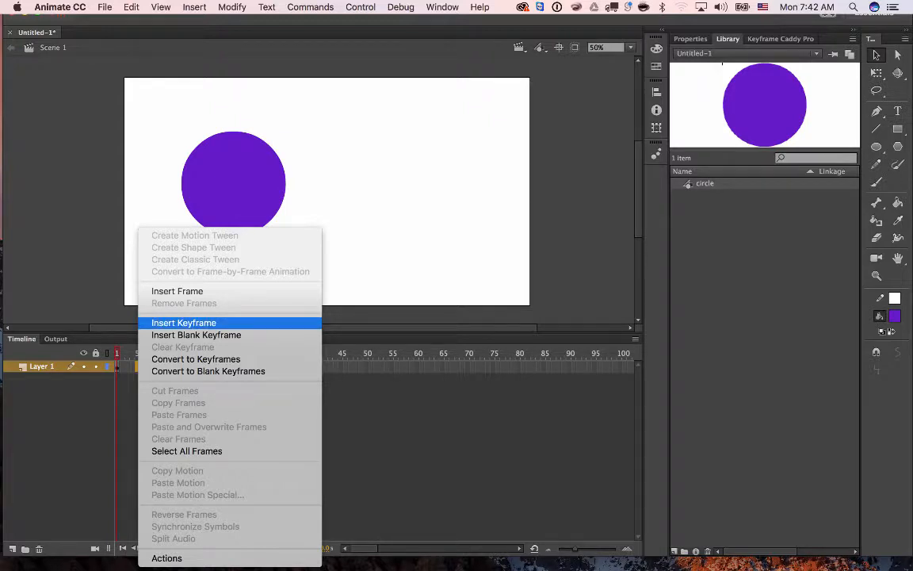
pyautogui.click(183, 323)
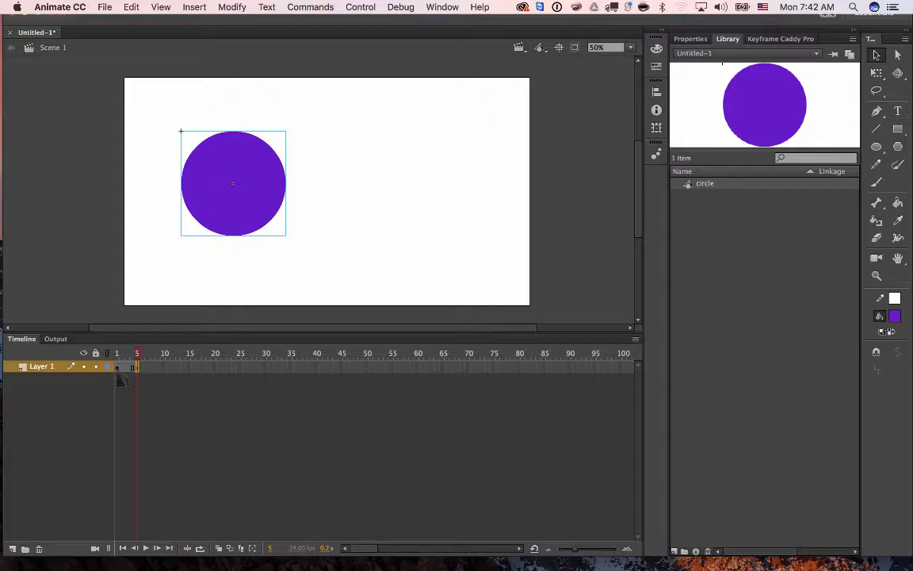
pyautogui.click(118, 374)
pyautogui.click(138, 374)
pyautogui.click(118, 374)
pyautogui.click(140, 377)
pyautogui.press('super+shift+a')
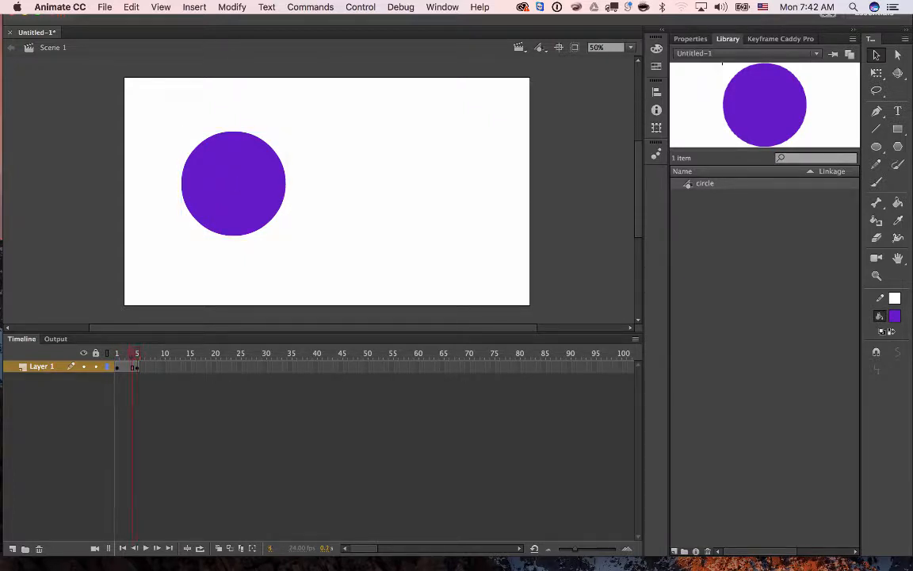
# Check the circle instances at frames 1 and 5 again and play back the animation
pyautogui.click(118, 374)
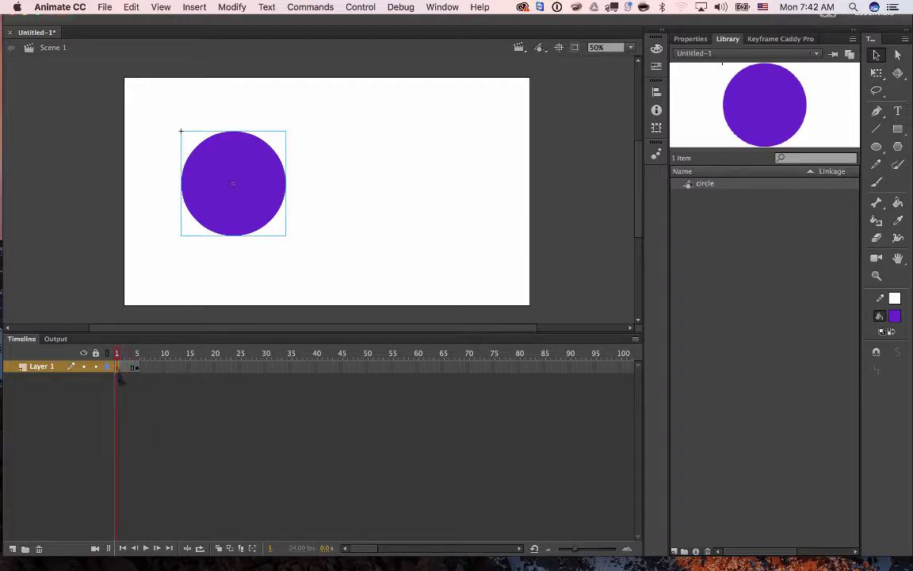
pyautogui.press('super+shift+a')
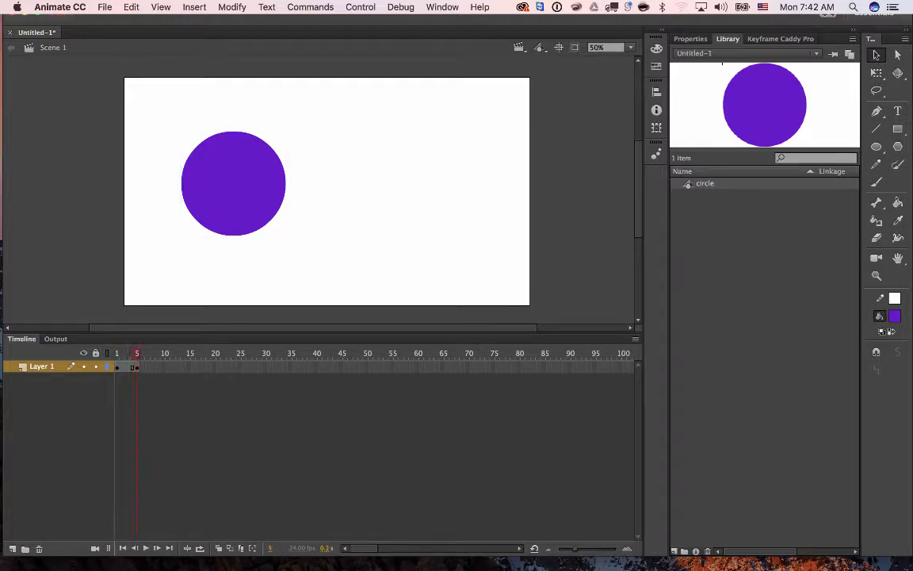
pyautogui.click(136, 369)
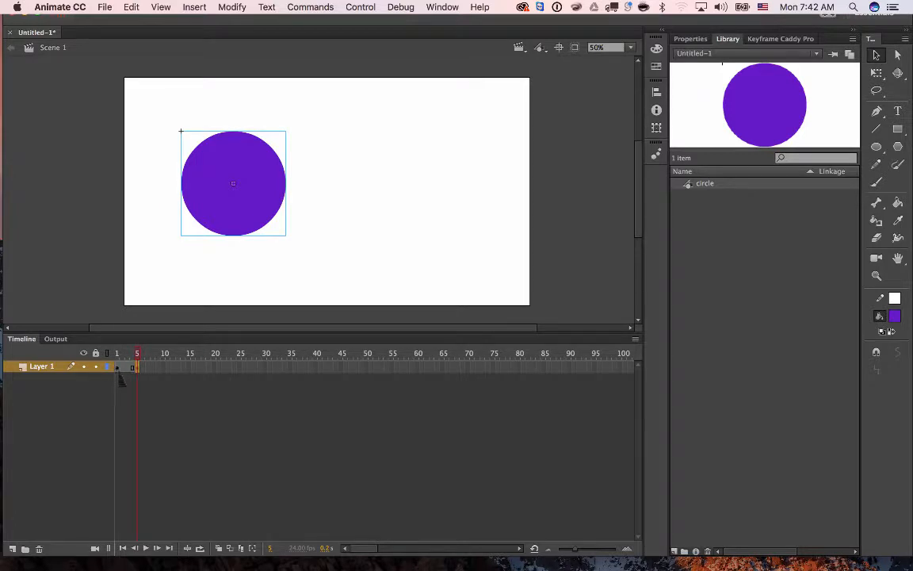
pyautogui.click(119, 375)
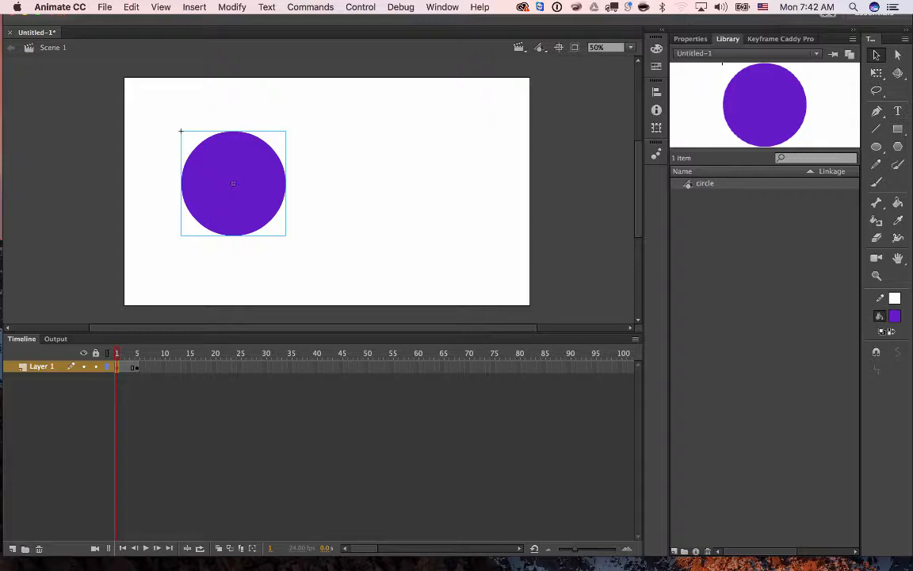
pyautogui.press('Return')
pyautogui.press('Return')
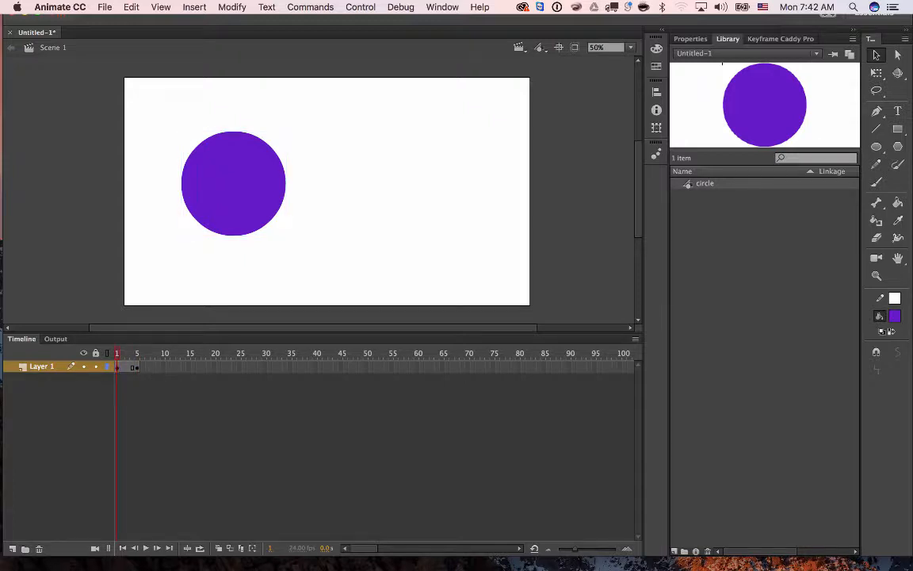
pyautogui.press('Return')
pyautogui.click(189, 207)
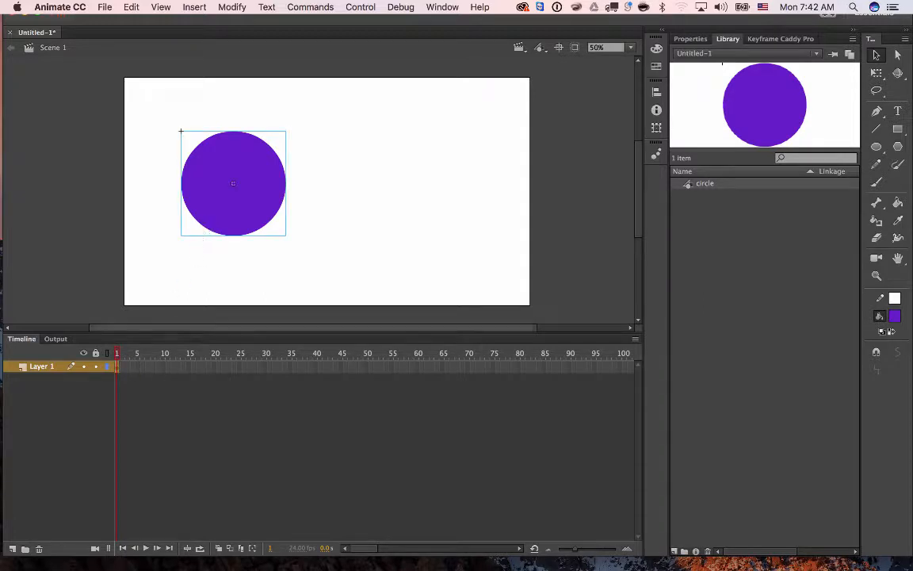
# Insert a keyframe at frame 5 of Layer 1 again and check it against frame 1
pyautogui.rightClick(137, 367)
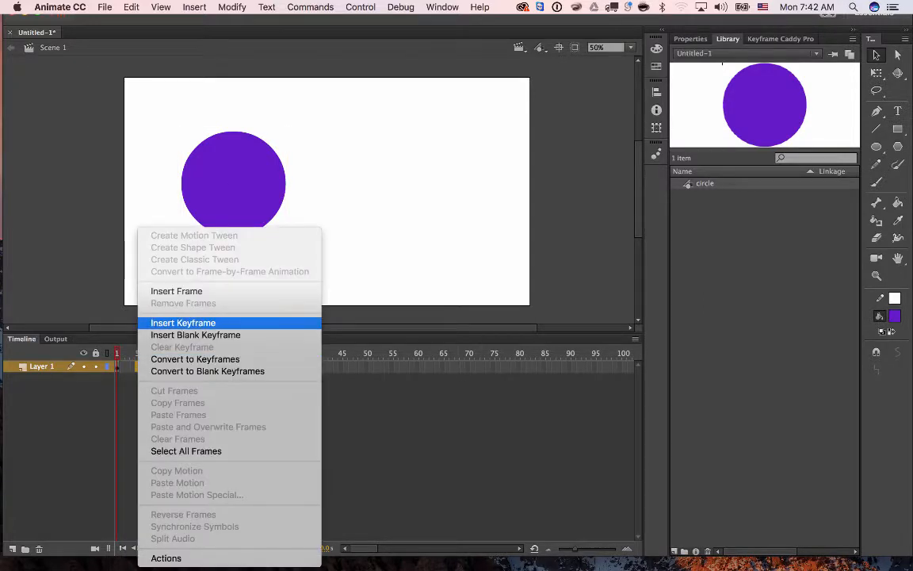
pyautogui.click(183, 320)
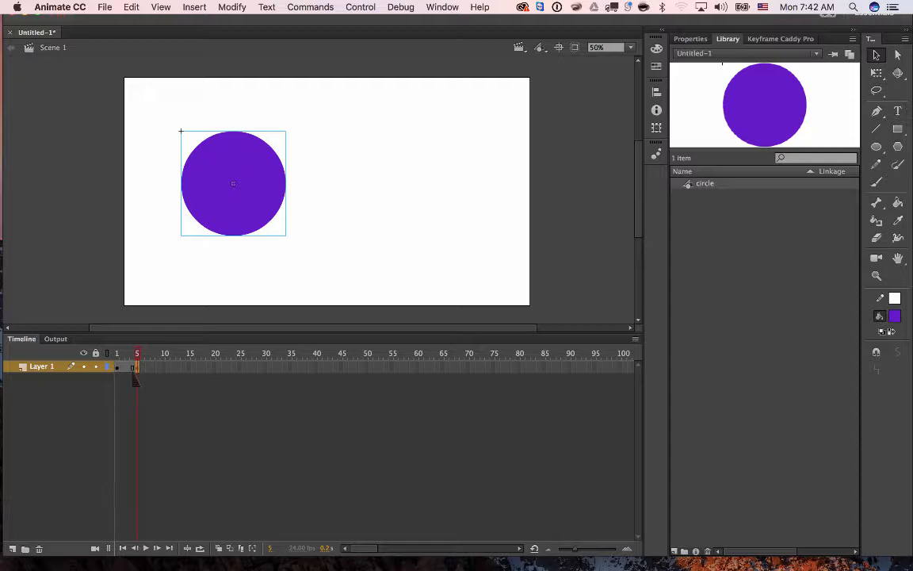
pyautogui.click(117, 368)
pyautogui.hotkey('shift', '.')
# Place two copies of the circle instance beside the original at frame 5 and delete both copies
pyautogui.moveTo(263, 197); pyautogui.dragTo(556, 179)
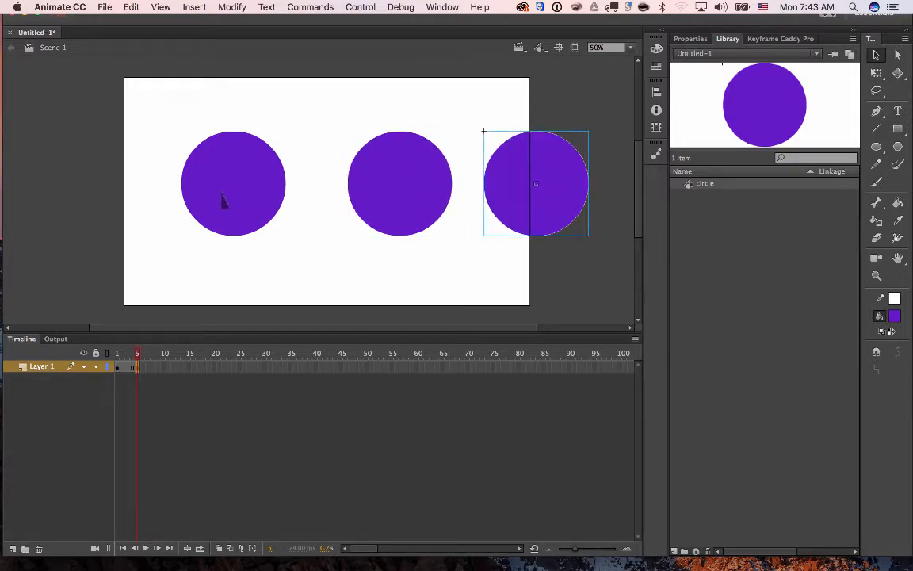
pyautogui.click(418, 200)
pyautogui.keyDown('shift'); pyautogui.click(491, 167); pyautogui.keyUp('shift')
pyautogui.press('Delete')
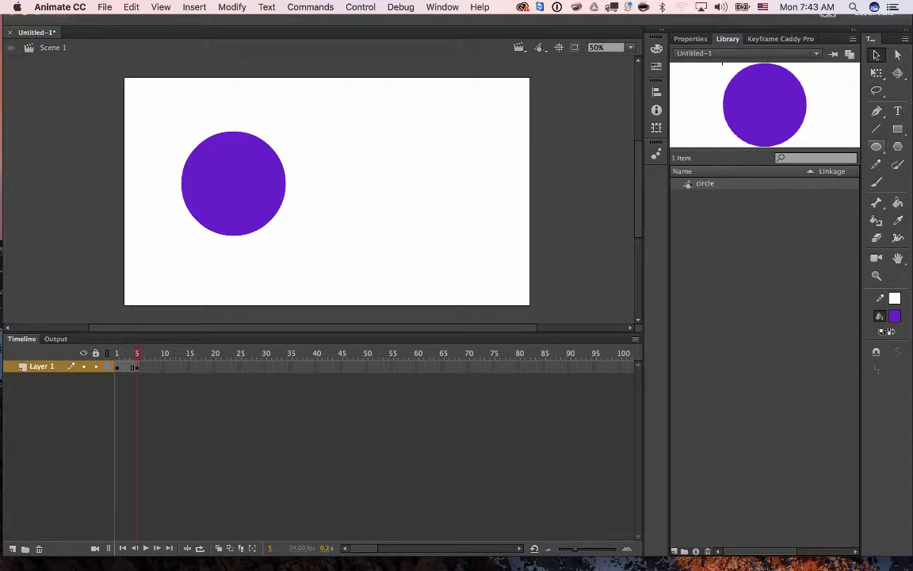
# Draw a raw purple circle beside the symbol instance at frame 5 to compare the two, and delete the raw circle
pyautogui.press('o')
pyautogui.moveTo(356, 132); pyautogui.dragTo(461, 220)
pyautogui.click(876, 53)
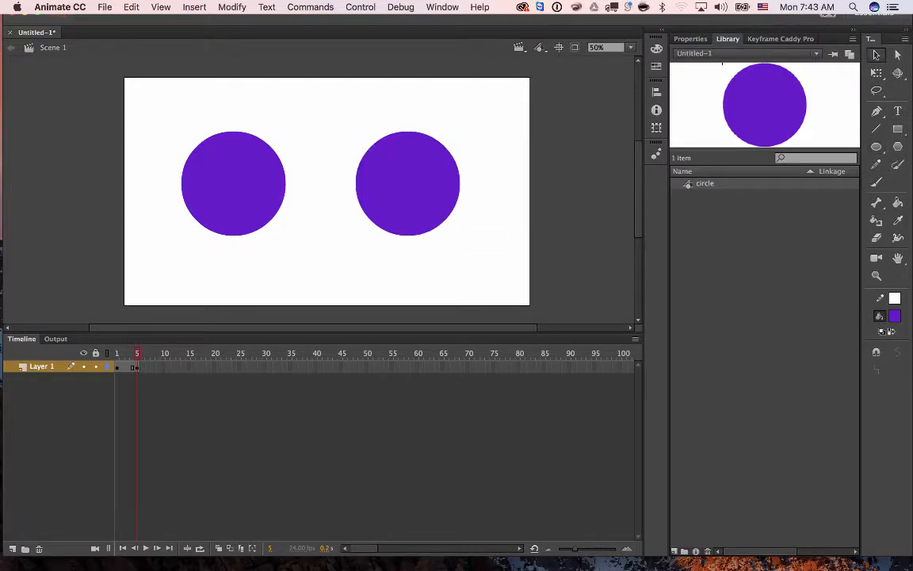
pyautogui.moveTo(253, 191); pyautogui.dragTo(242, 191)
pyautogui.click(383, 196)
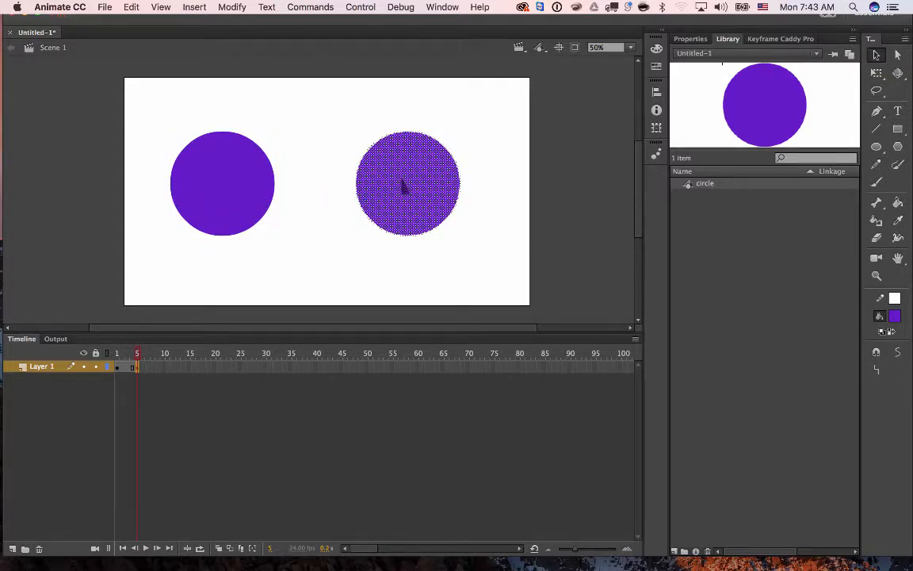
pyautogui.press('Delete')
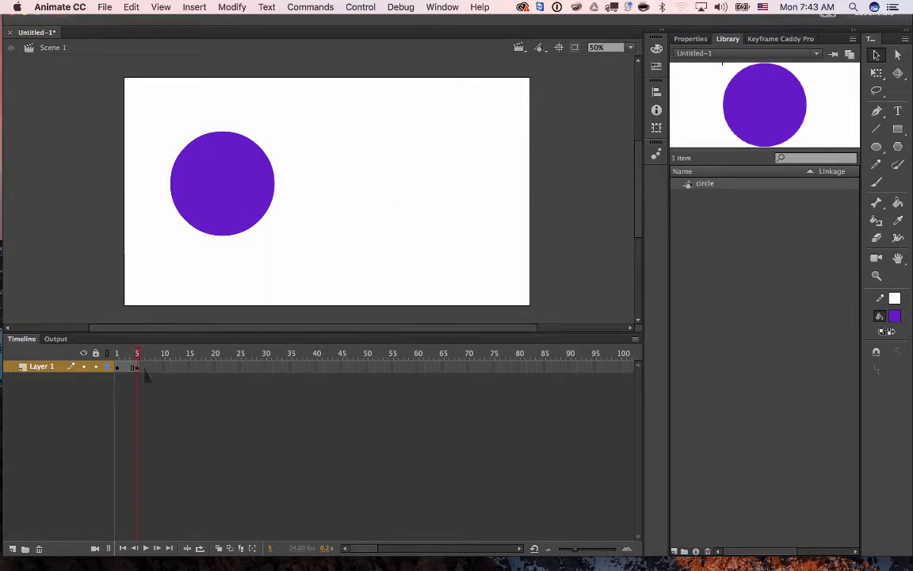
# Move the circle instance at frame 5 horizontally to the right half of the stage
pyautogui.moveTo(137, 353); pyautogui.dragTo(132, 357)
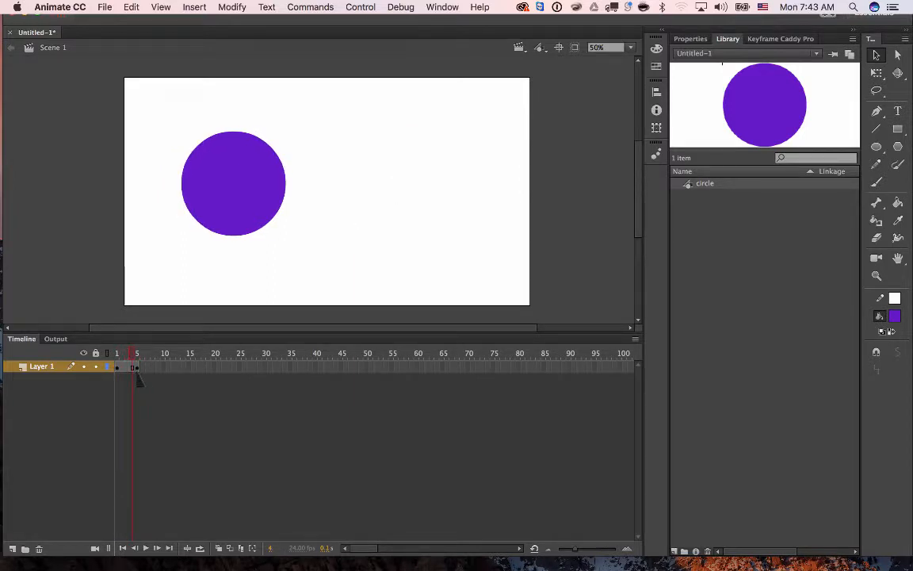
pyautogui.click(138, 368)
pyautogui.moveTo(207, 233); pyautogui.dragTo(421, 218)
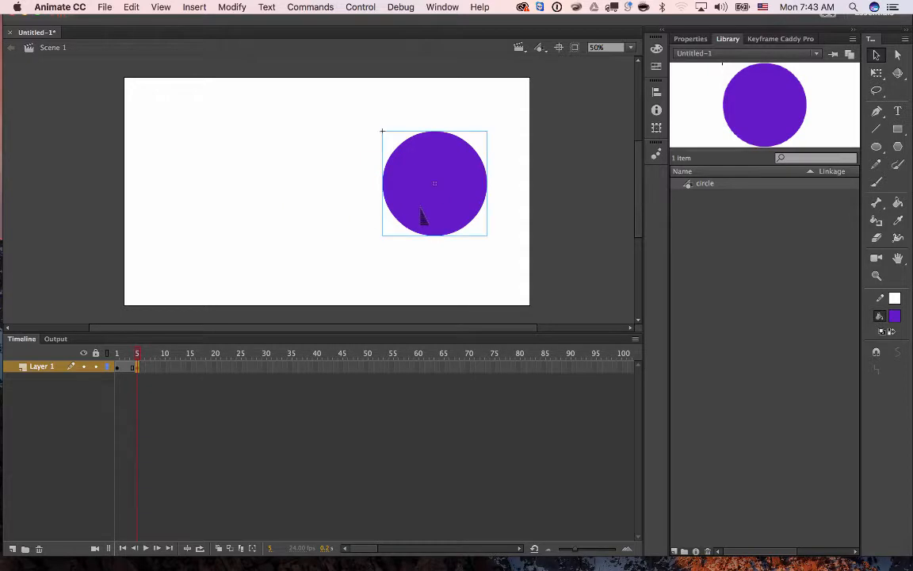
# Insert a keyframe at frame 10 of Layer 1 and move the circle instance back to the left half of the stage
pyautogui.rightClick(162, 367)
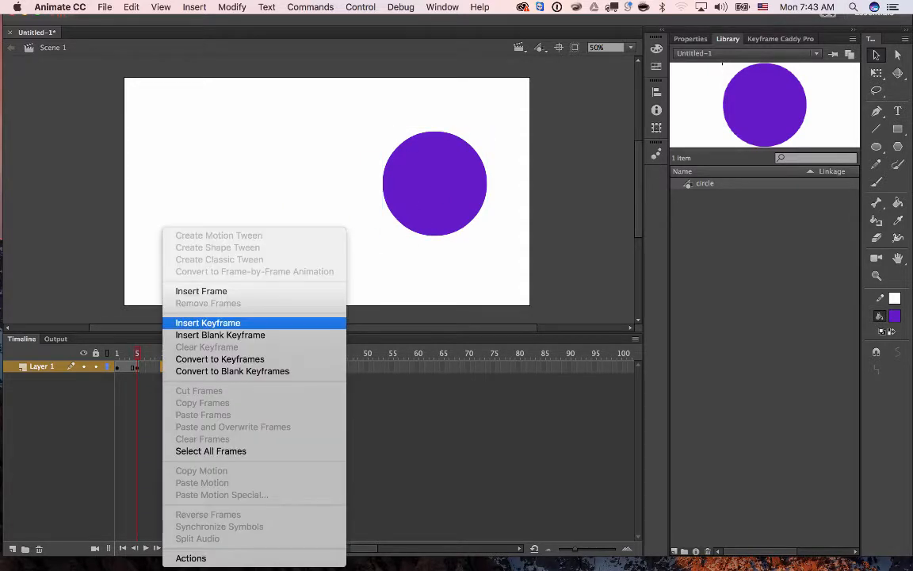
pyautogui.click(208, 323)
pyautogui.moveTo(410, 235); pyautogui.dragTo(223, 262)
# Create classic tweens between the keyframes at frames 1, 5 and 10, and play the animation
pyautogui.moveTo(122, 368); pyautogui.dragTo(154, 368)
pyautogui.rightClick(148, 368)
pyautogui.click(206, 259)
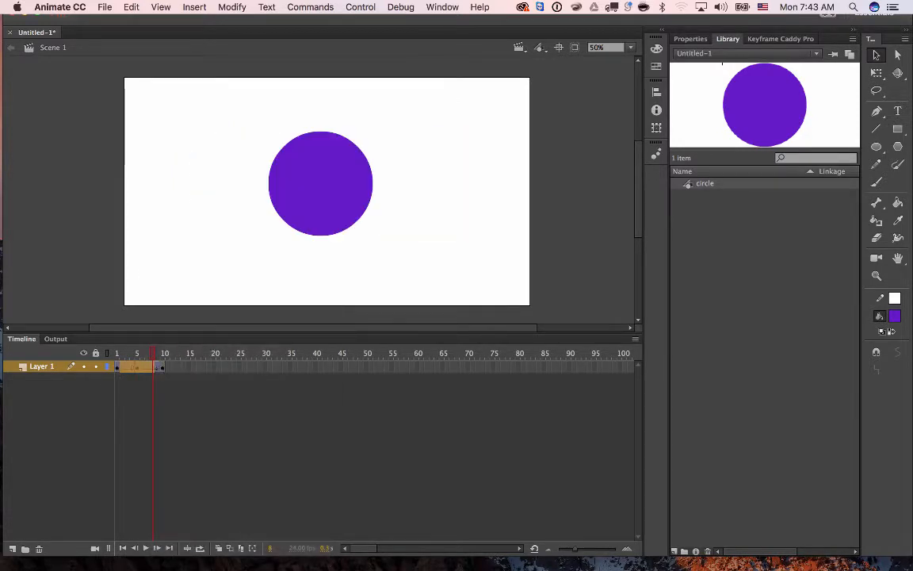
pyautogui.press('Return')
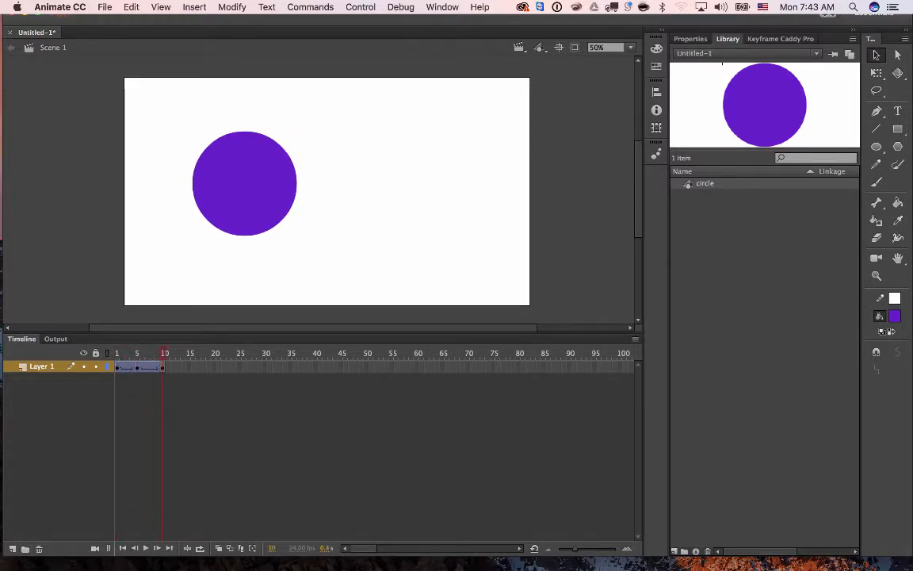
pyautogui.click(764, 333)
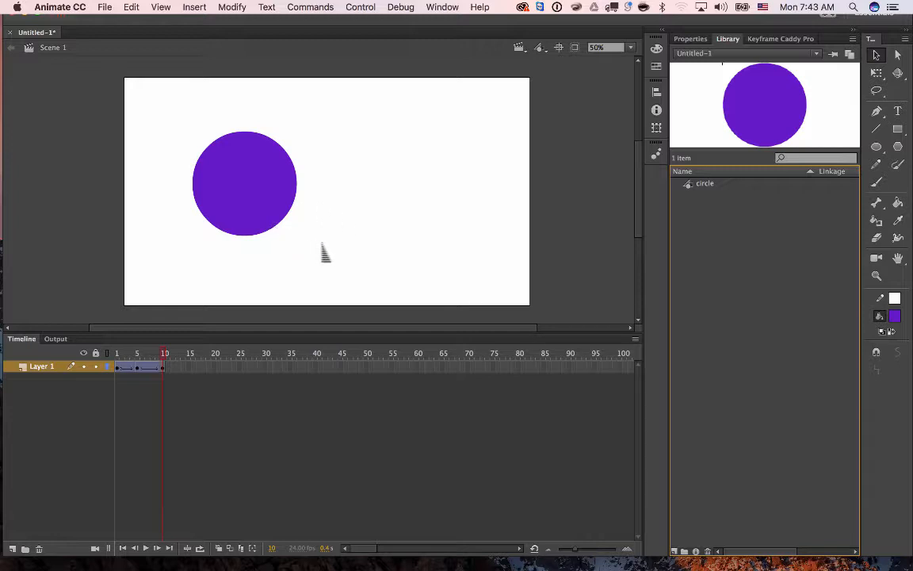
pyautogui.press('Return')
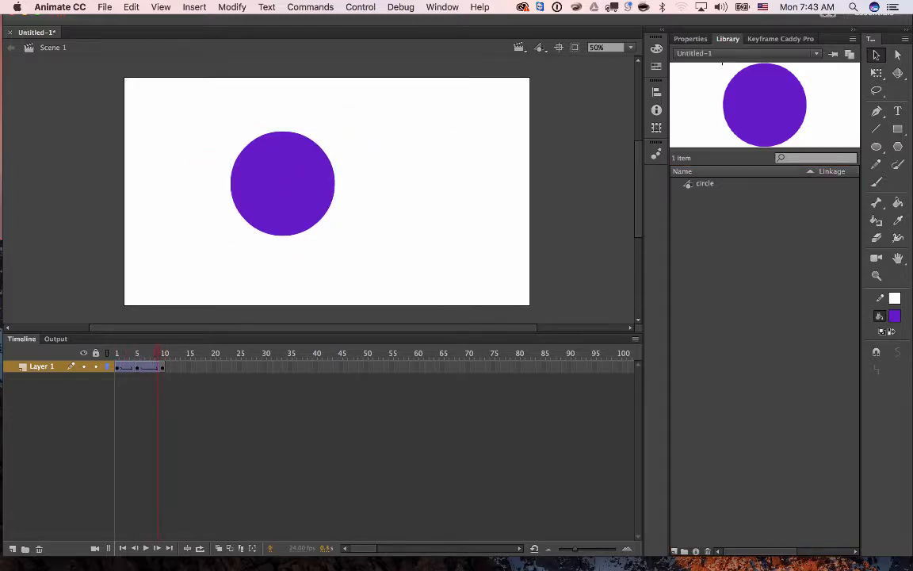
# Retime the animation by moving the last keyframe to frame 21 and the middle keyframe to frame 10
pyautogui.click(164, 369)
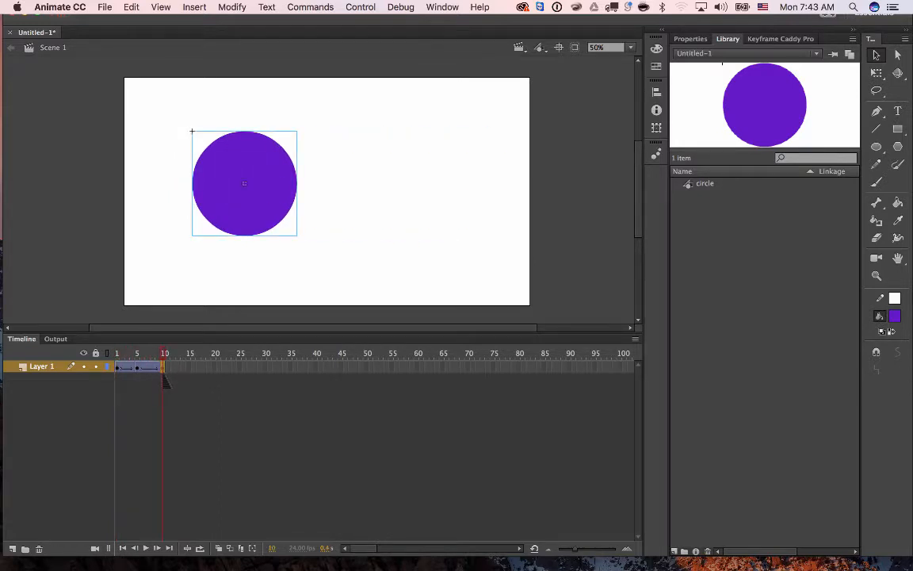
pyautogui.moveTo(164, 374); pyautogui.dragTo(217, 374)
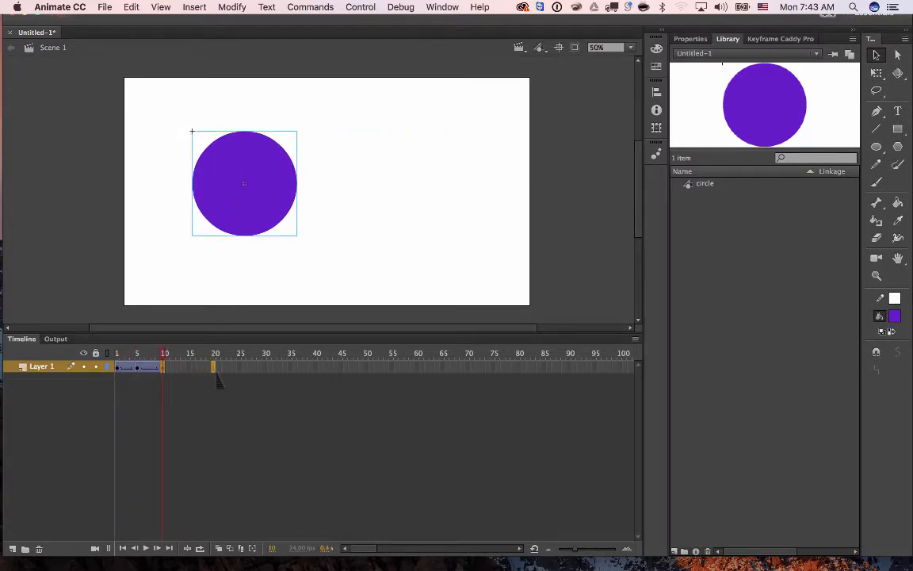
pyautogui.click(138, 370)
pyautogui.moveTo(138, 370); pyautogui.dragTo(165, 371)
pyautogui.hotkey('shift', ',')
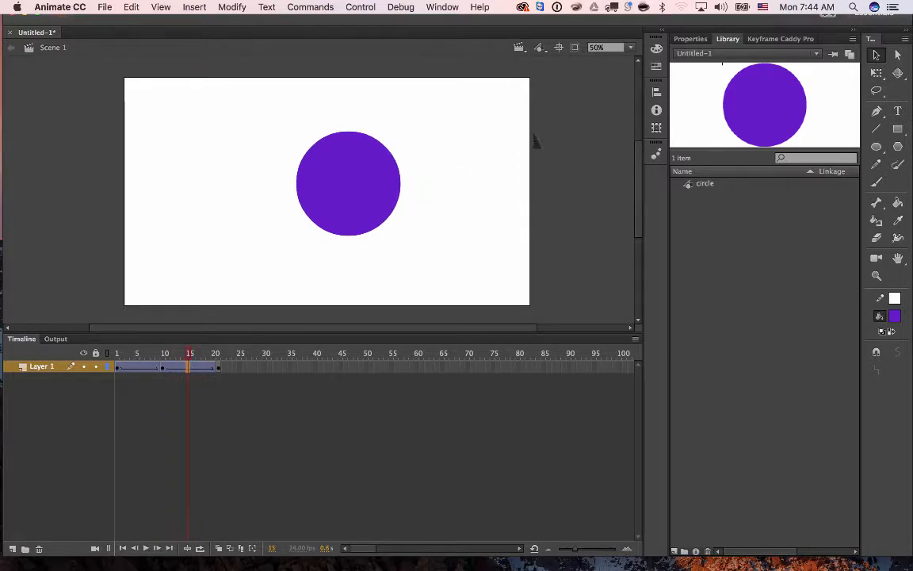
# Set the Ease of the tween between frames 10 and 21 to 100 and play the animation
pyautogui.click(690, 39)
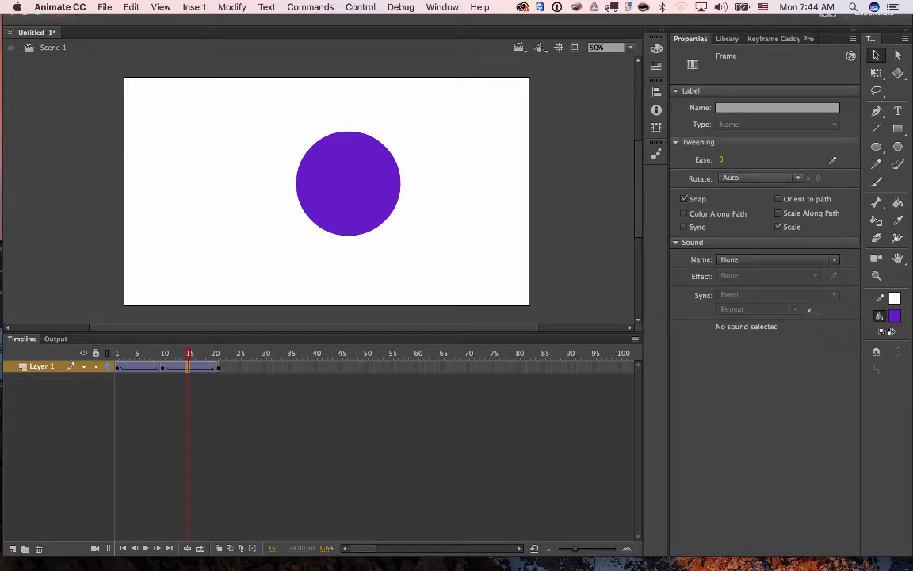
pyautogui.click(722, 161)
pyautogui.write('100')
pyautogui.press('Return')
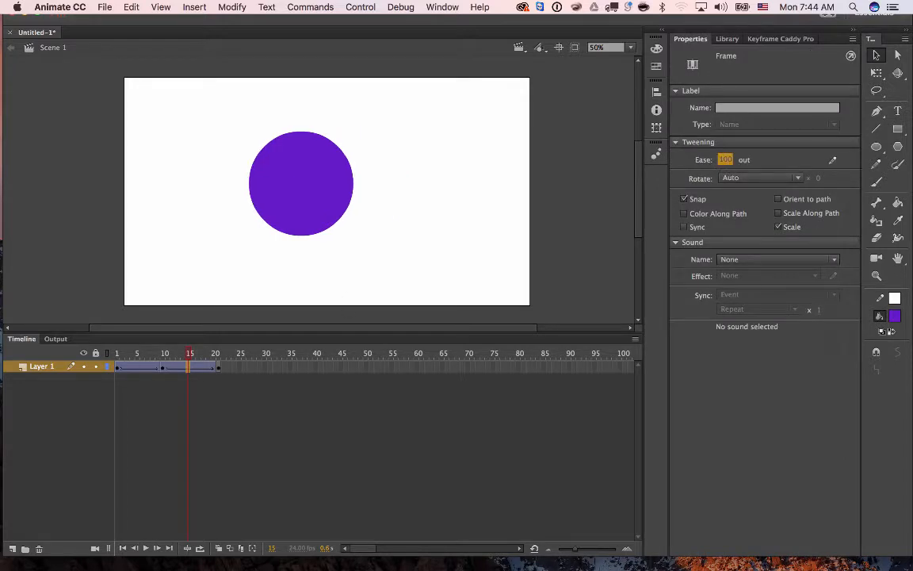
pyautogui.moveTo(159, 352); pyautogui.dragTo(45, 344)
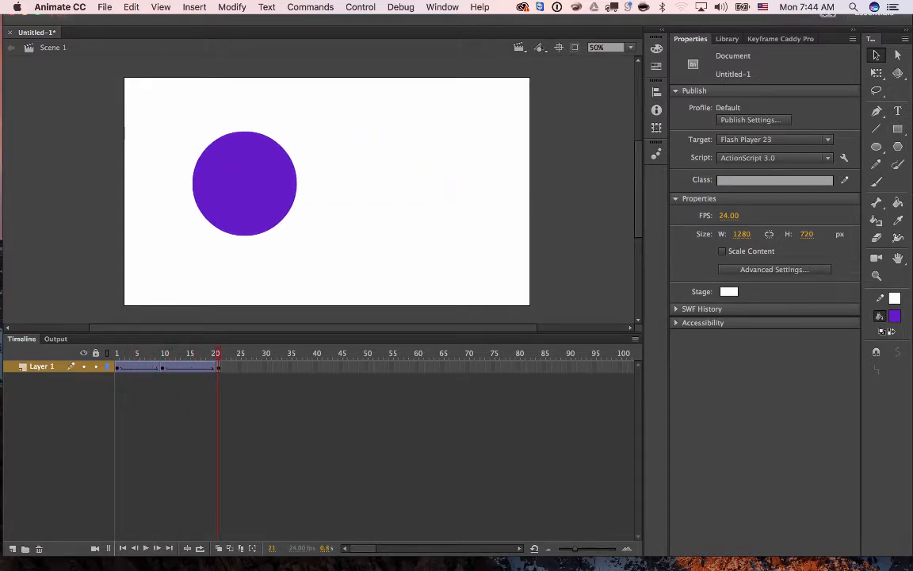
pyautogui.press('Return')
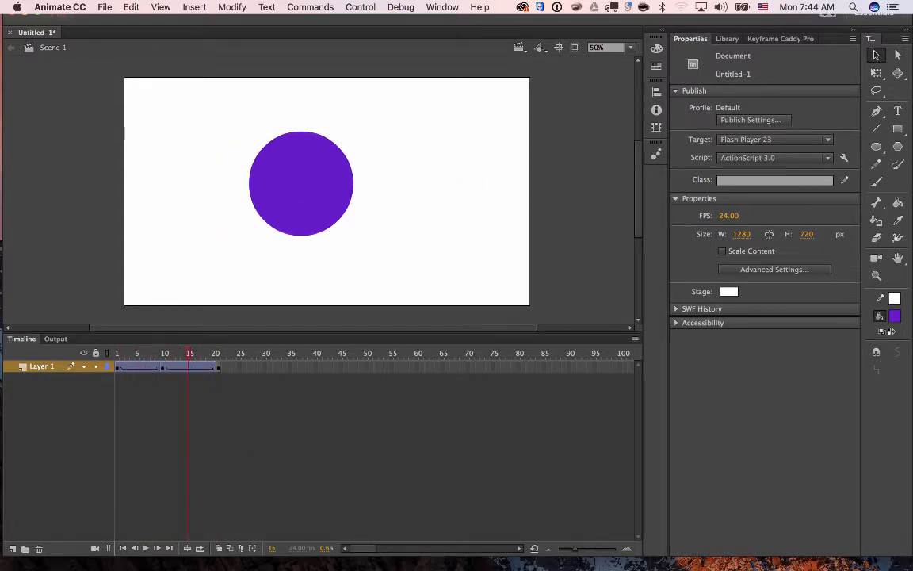
# Set the Ease of the tween between frames 1 and 10 to -100 and play the animation
pyautogui.click(141, 367)
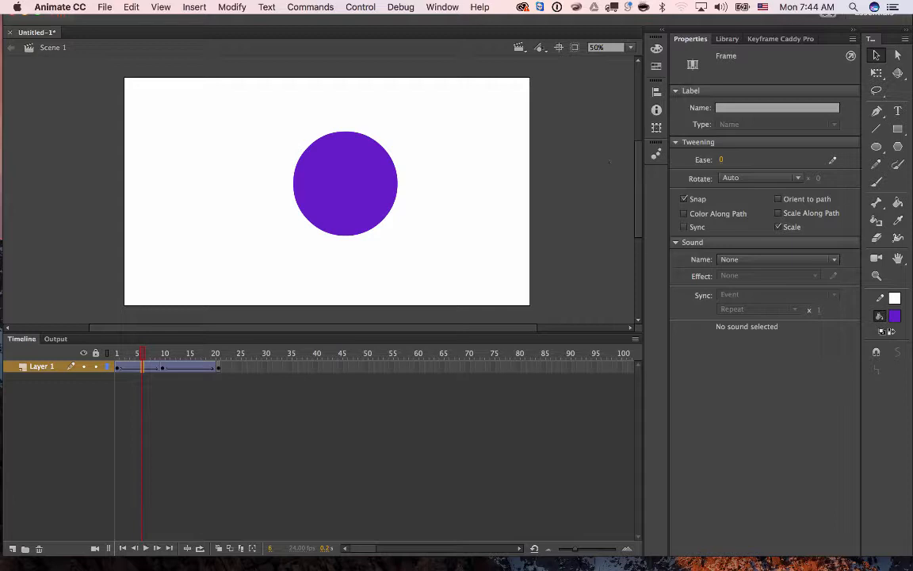
pyautogui.moveTo(723, 160); pyautogui.dragTo(673, 161)
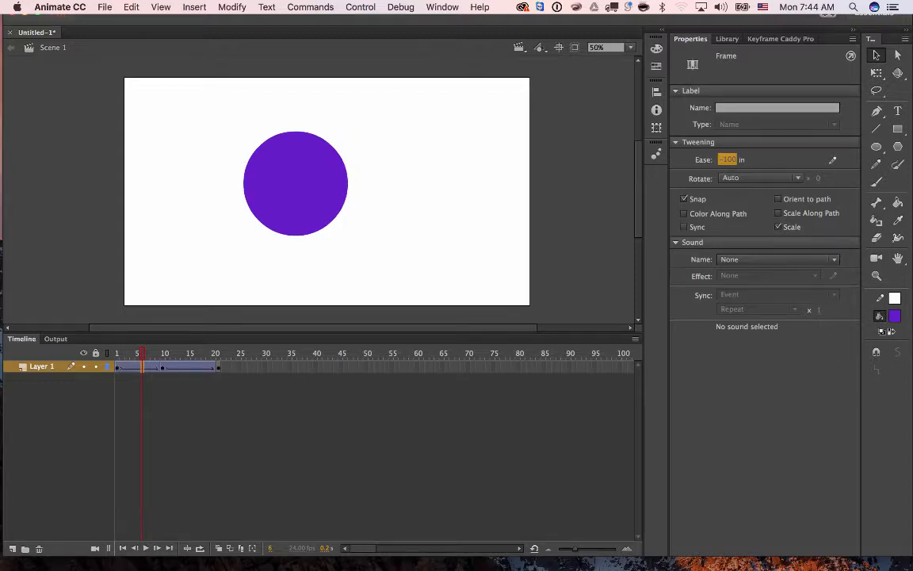
pyautogui.press('Return')
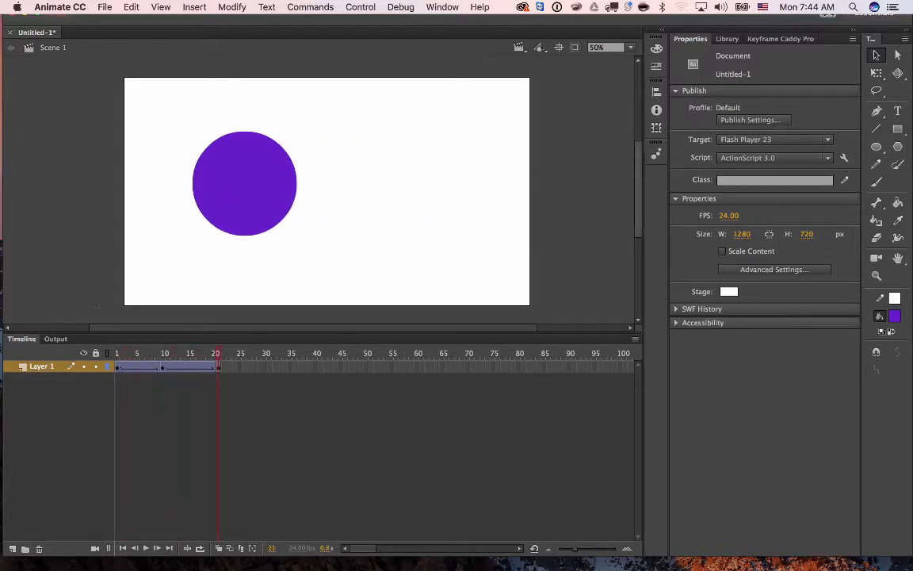
# Examine the Rotate options of the tween between frames 10 and 21 without changing them
pyautogui.click(190, 366)
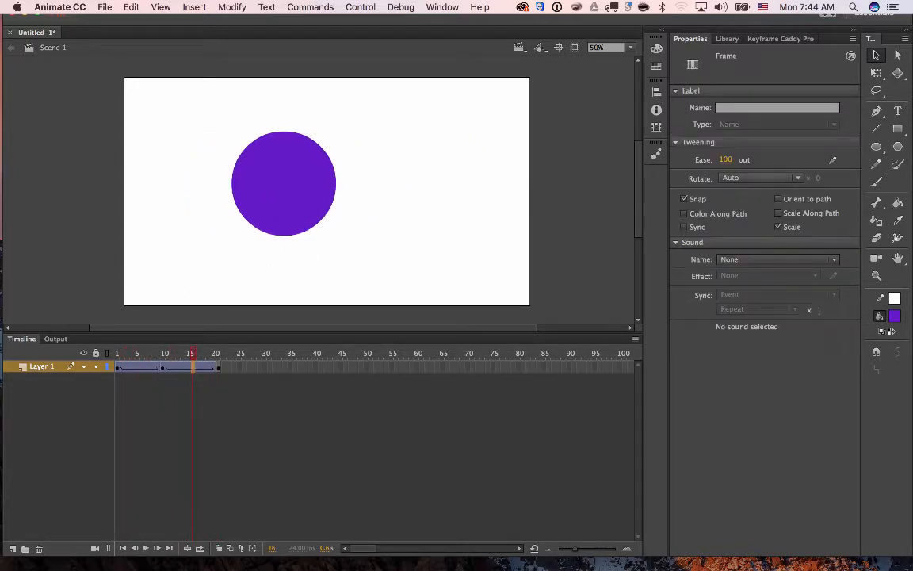
pyautogui.click(760, 178)
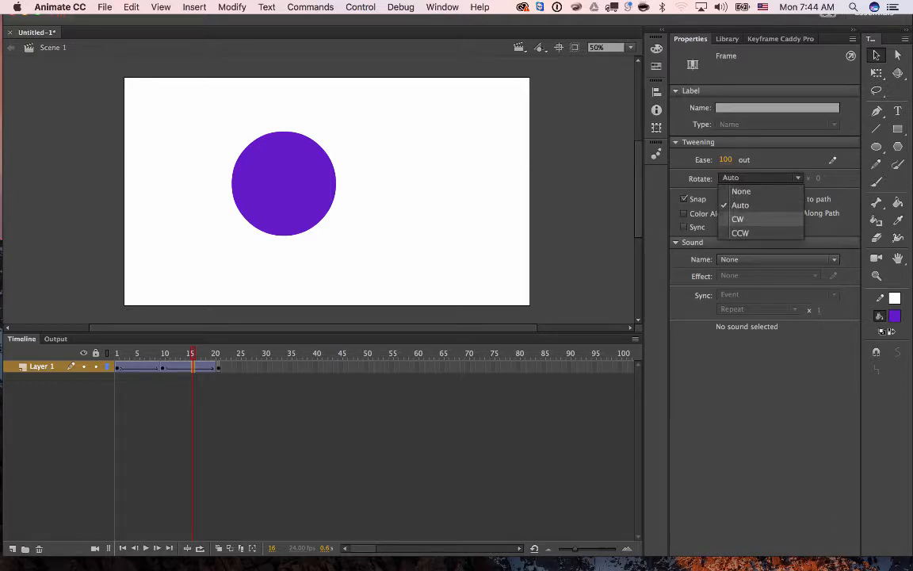
pyautogui.press('Escape')
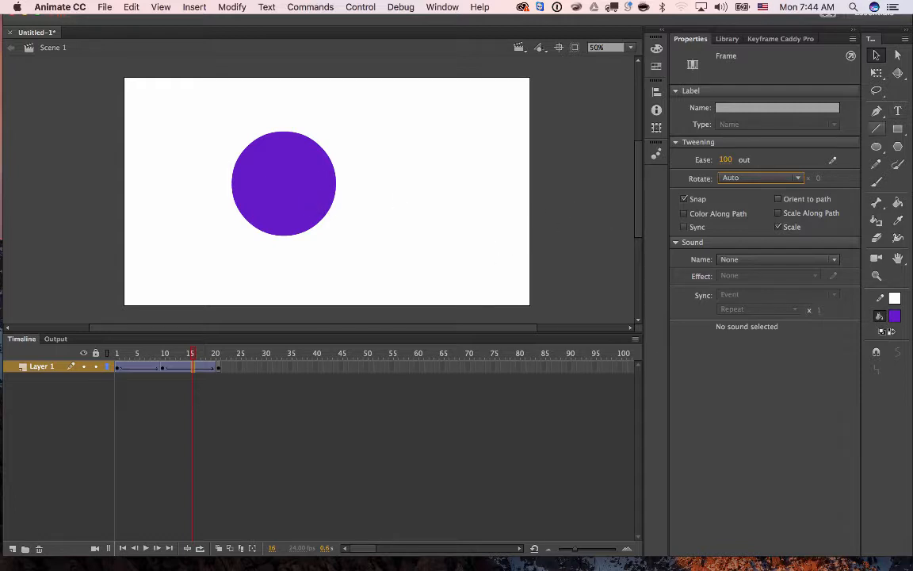
# Try drawing a straight line on a new layer placed below Layer 1, and undo the line and the layer
pyautogui.press('n')
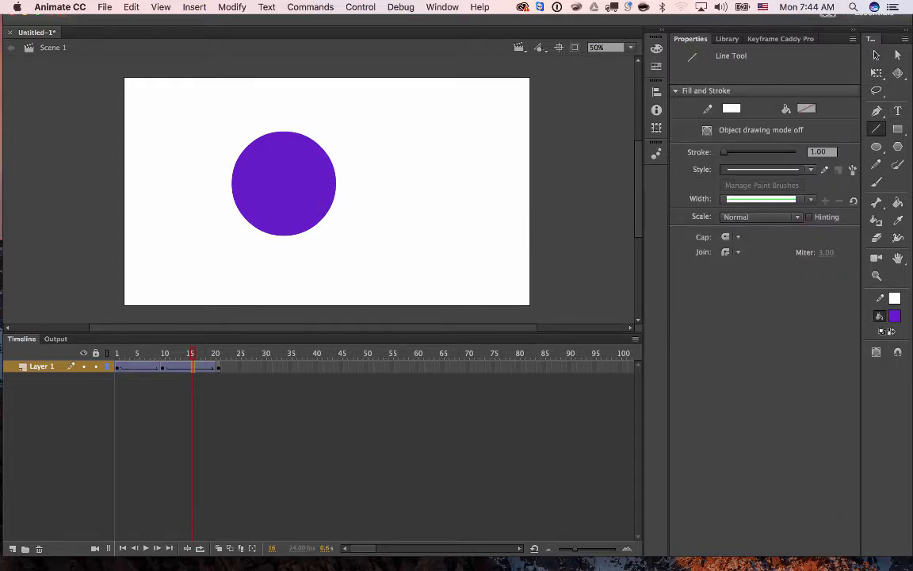
pyautogui.press('super+shift+n')
pyautogui.moveTo(43, 366); pyautogui.dragTo(43, 383)
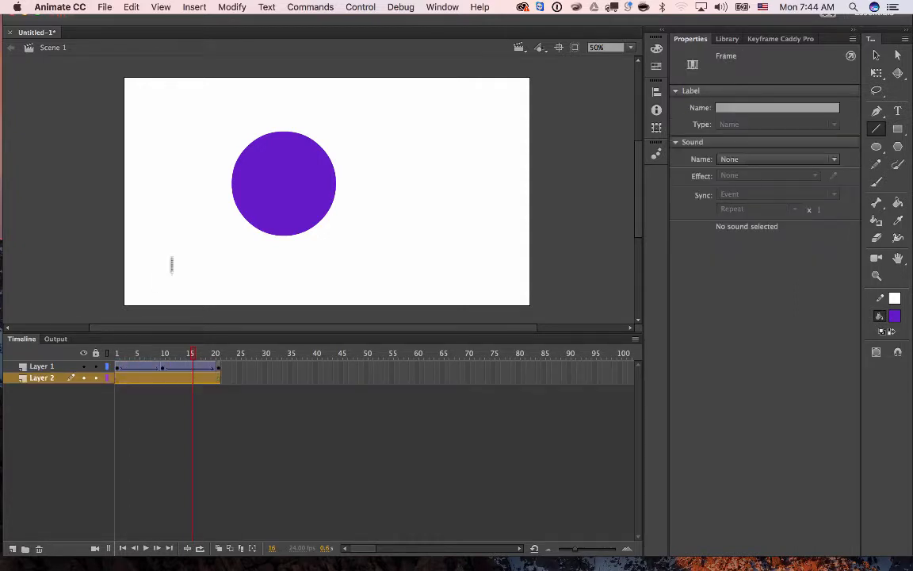
pyautogui.moveTo(149, 235); pyautogui.dragTo(414, 215)
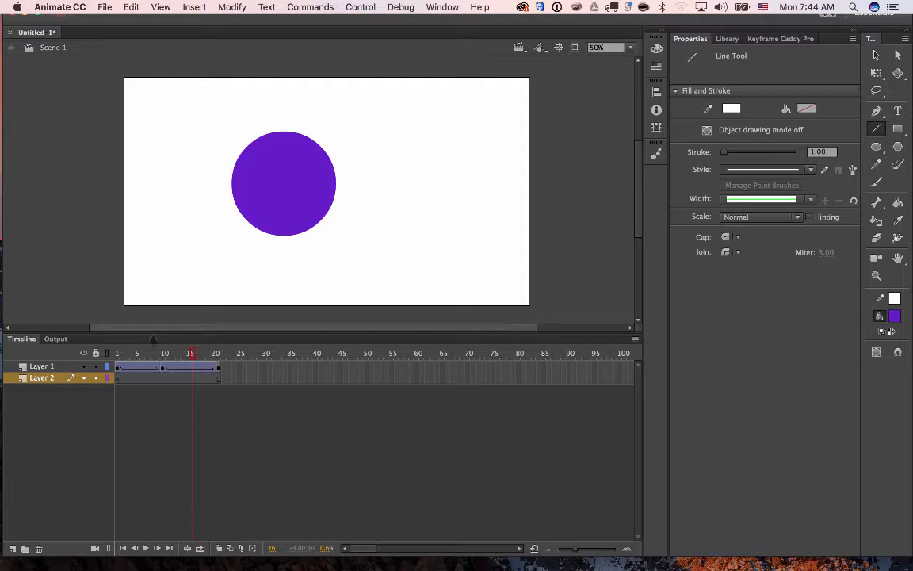
pyautogui.press('super+z')
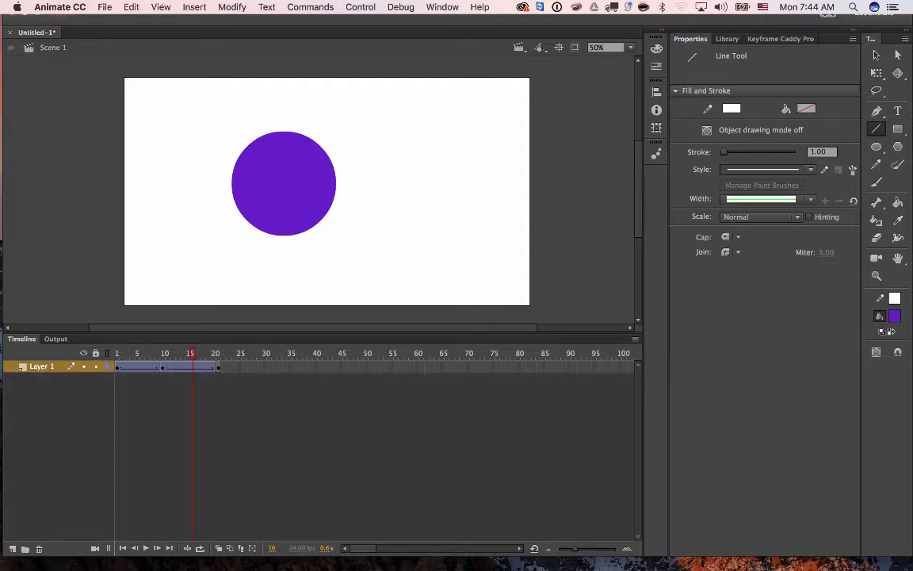
# Play the animation and examine the path and scale options of the second tween
pyautogui.press('Return')
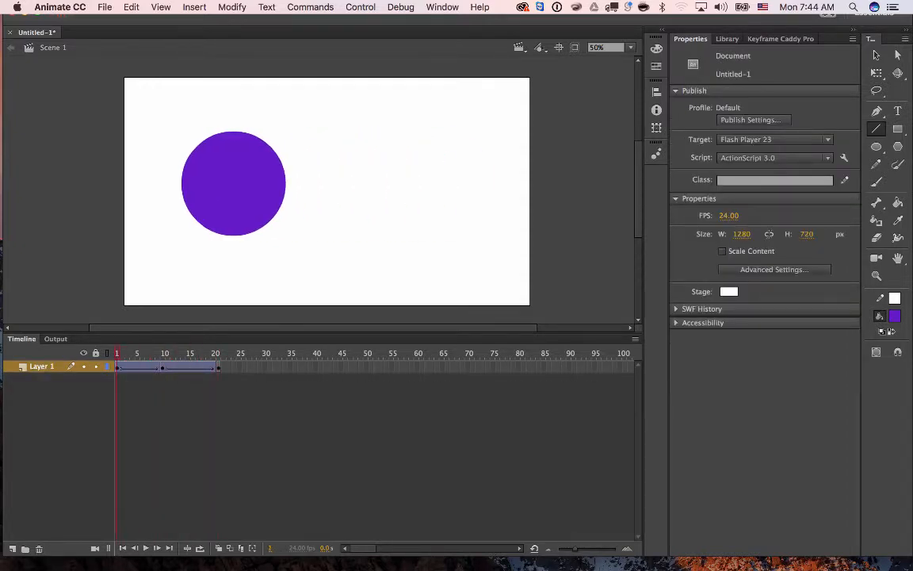
pyautogui.press('Return')
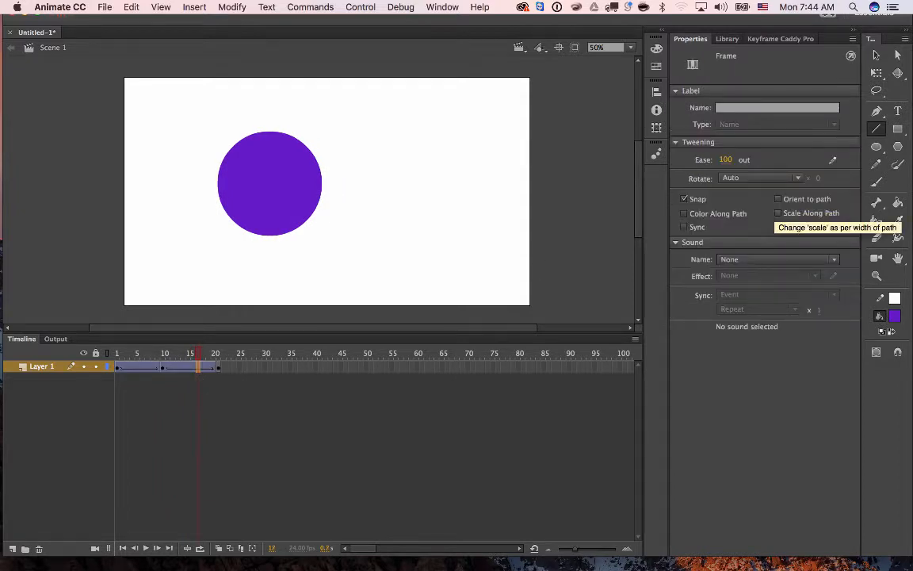
pyautogui.click(779, 227)
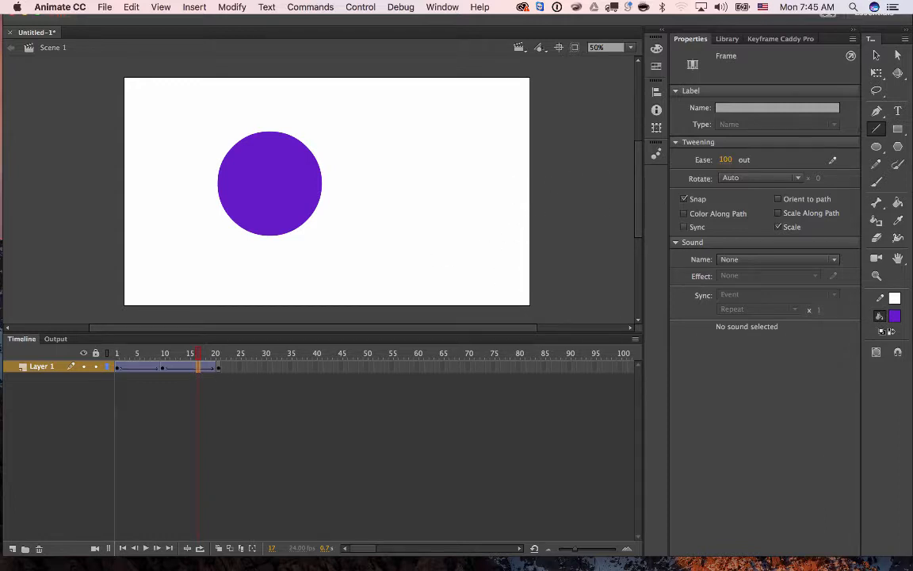
pyautogui.press('v')
pyautogui.click(555, 155)
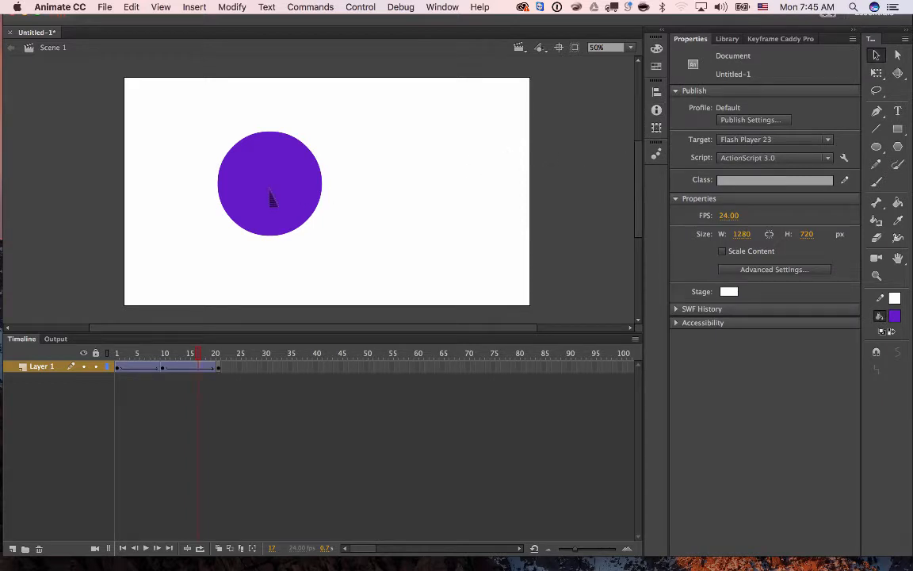
# Apply an Alpha color effect of 0% to the circle instance at frame 21 and scrub through the tween to preview the fade
pyautogui.click(218, 368)
pyautogui.click(250, 213)
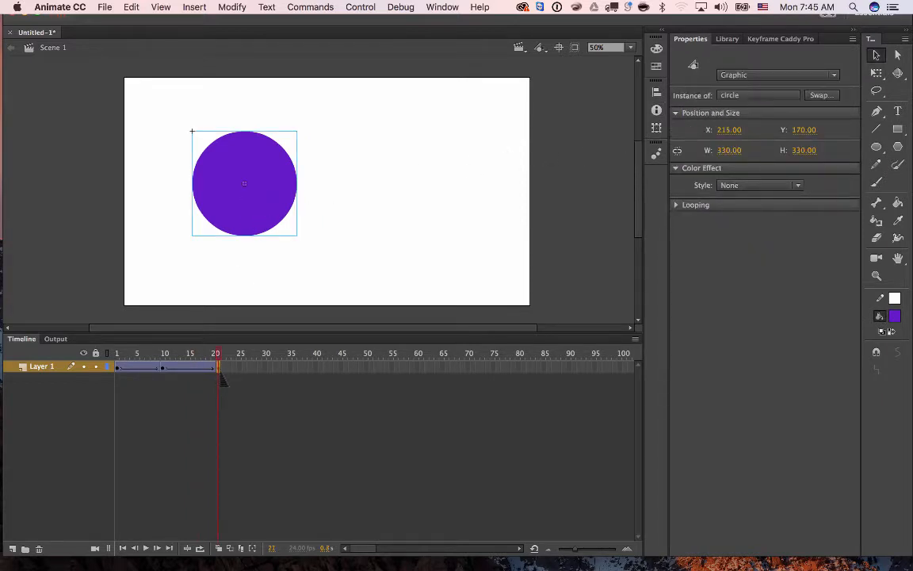
pyautogui.click(160, 369)
pyautogui.click(219, 370)
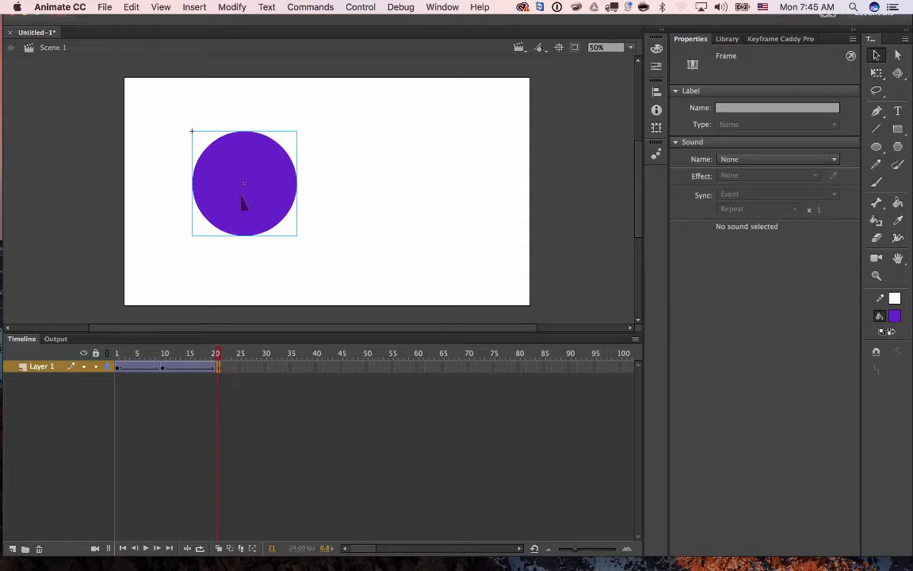
pyautogui.click(254, 220)
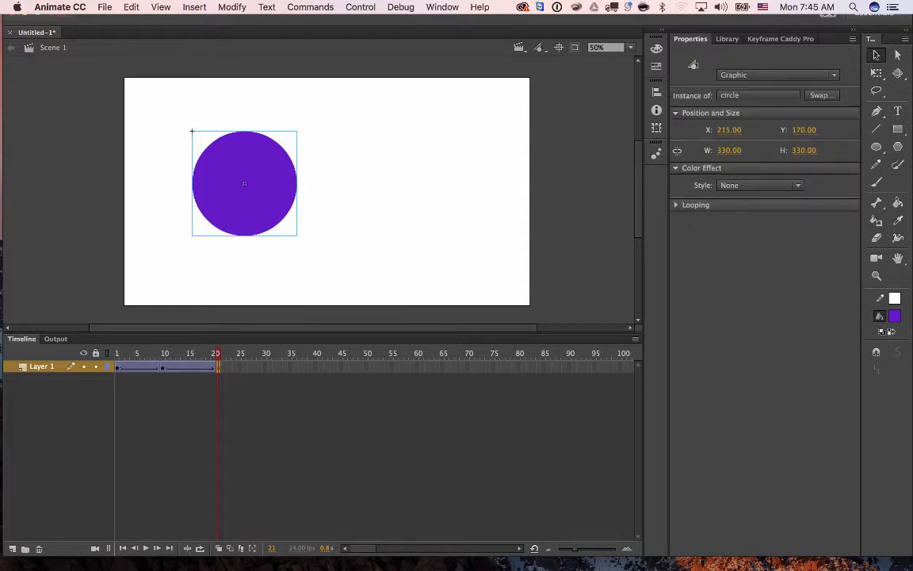
pyautogui.click(759, 184)
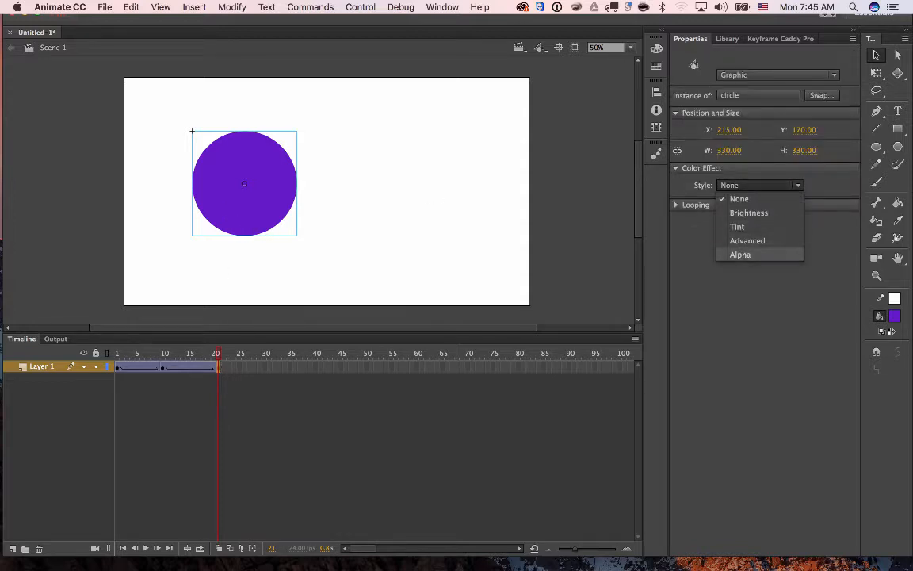
pyautogui.click(733, 231)
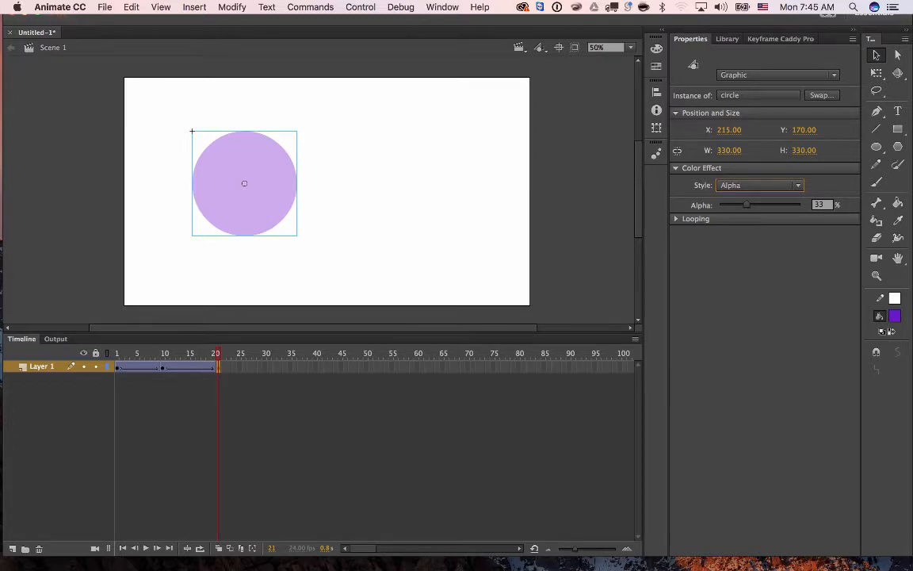
pyautogui.moveTo(746, 205); pyautogui.dragTo(720, 205)
pyautogui.moveTo(217, 353); pyautogui.dragTo(117, 352)
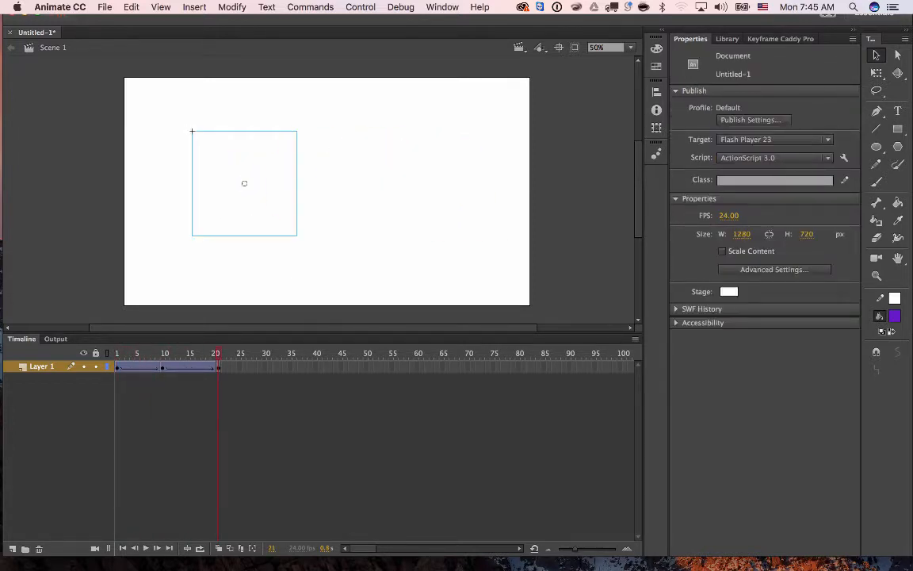
# Undo the alpha change on the circle instance at frame 21
pyautogui.press('super+z')
pyautogui.press('super+z')
pyautogui.press('super+z')
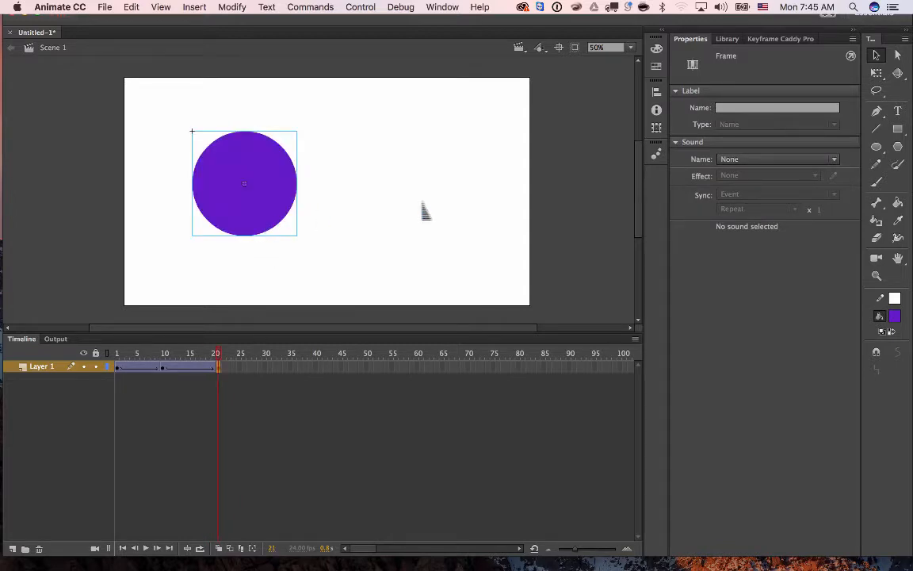
# Apply a 100% Tint color effect of red 255, green 43, blue 255 to the circle at frame 21 and preview the tween
pyautogui.click(759, 184)
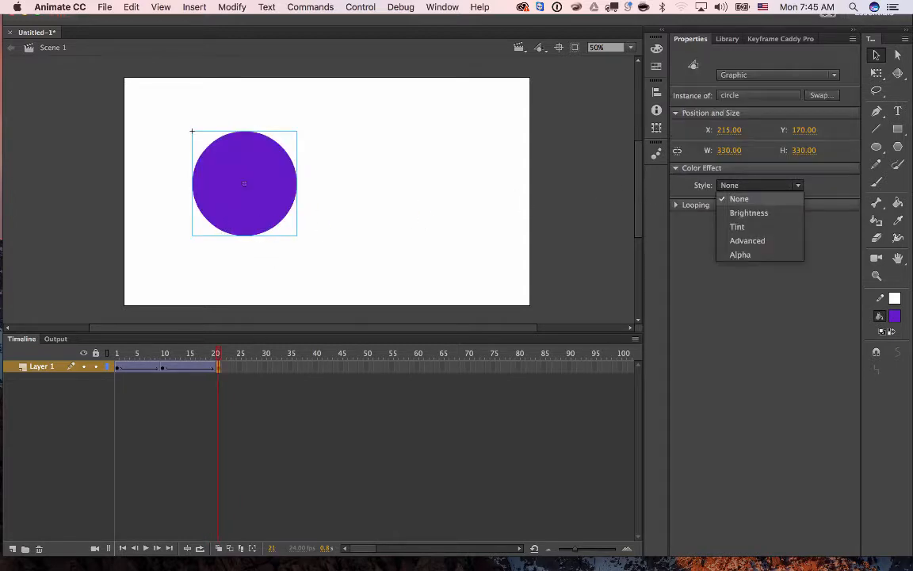
pyautogui.click(737, 226)
pyautogui.moveTo(723, 205)
pyautogui.mouseDown()
pyautogui.moveTo(756, 204)
pyautogui.moveTo(720, 205)
pyautogui.mouseUp()
pyautogui.moveTo(800, 222); pyautogui.dragTo(720, 221)
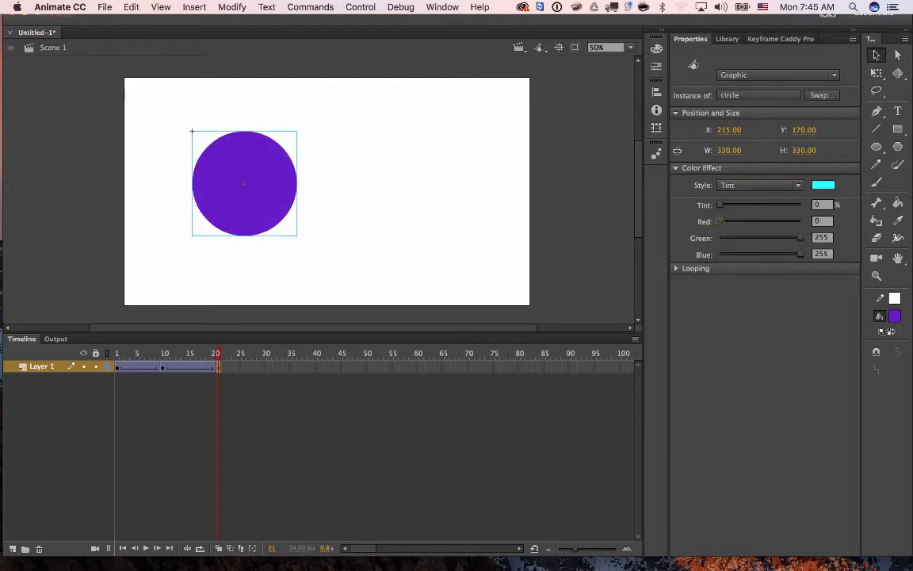
pyautogui.moveTo(800, 237); pyautogui.dragTo(733, 238)
pyautogui.moveTo(720, 205); pyautogui.dragTo(800, 204)
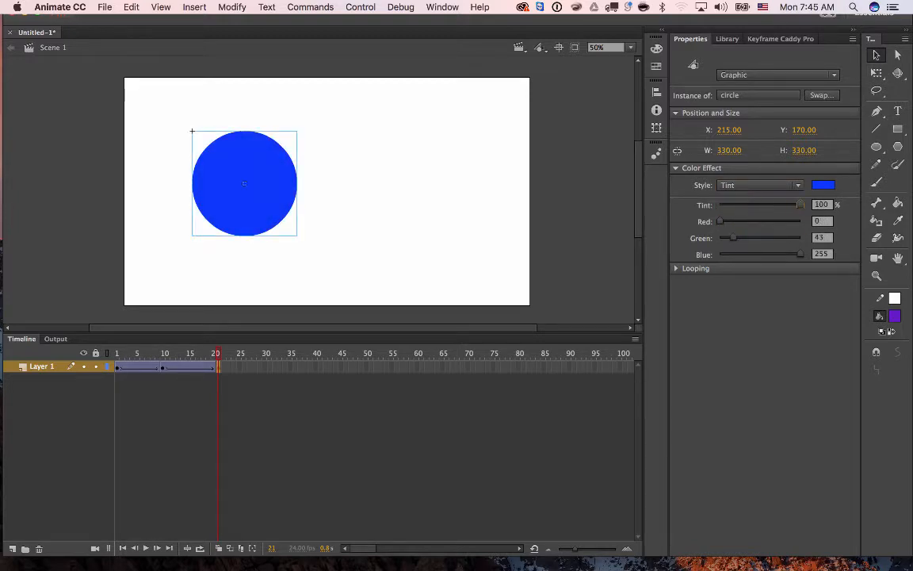
pyautogui.moveTo(719, 221); pyautogui.dragTo(800, 221)
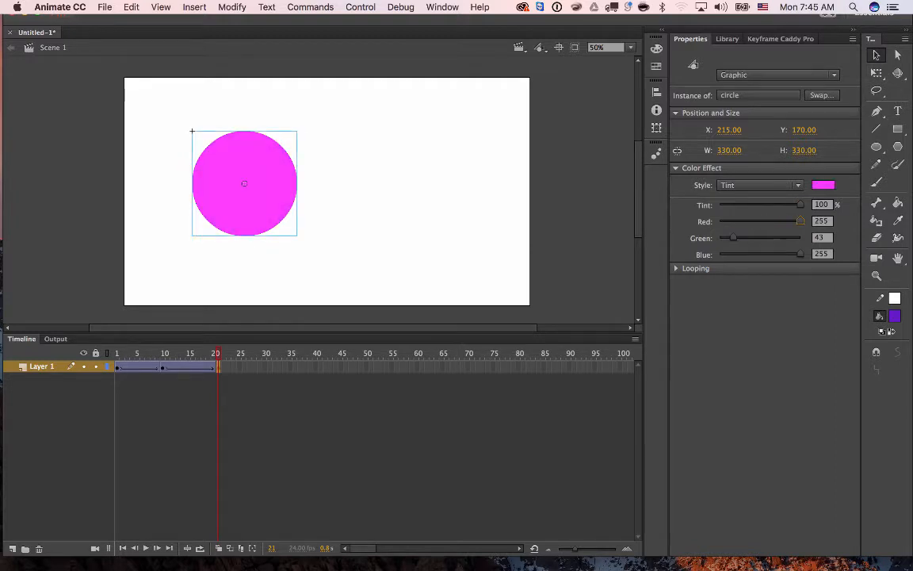
pyautogui.moveTo(218, 352); pyautogui.dragTo(213, 353)
pyautogui.press('Return')
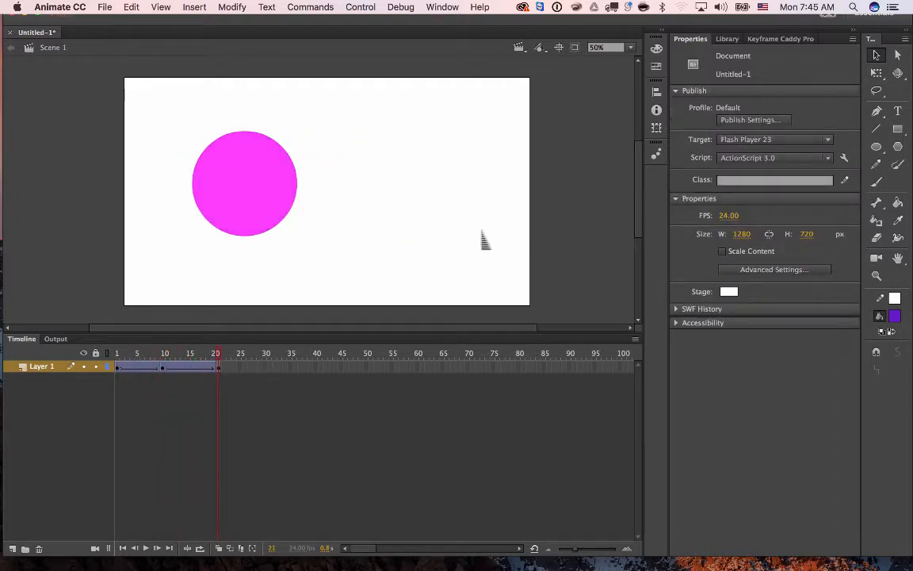
# Review the circle instance's color effect styles and looping settings, and move the instance to X 205, Y 175
pyautogui.press('super+a')
pyautogui.click(759, 184)
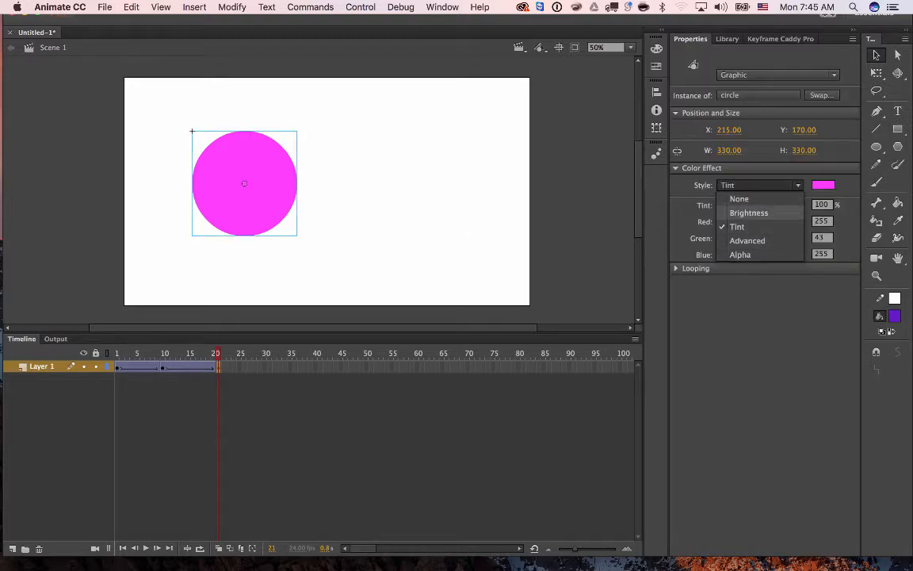
pyautogui.click(739, 254)
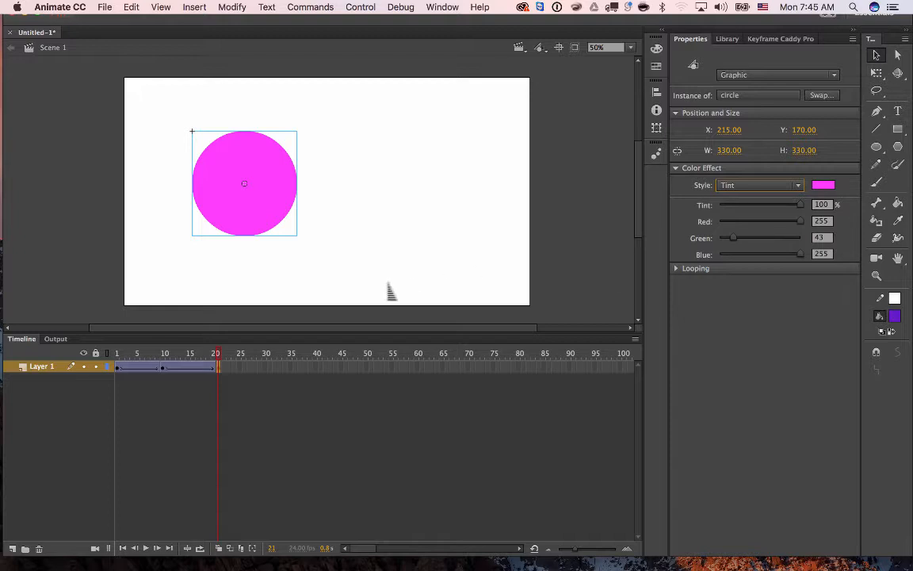
pyautogui.click(695, 268)
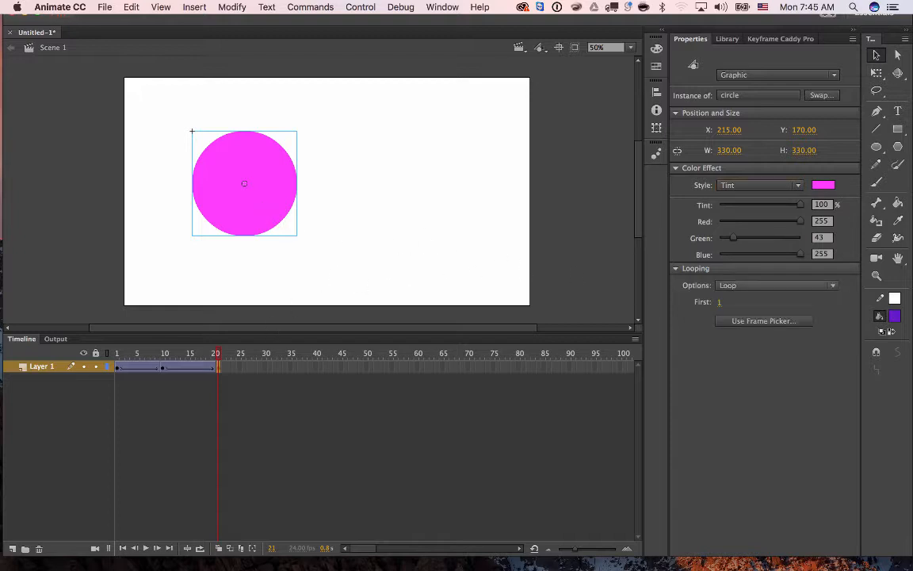
pyautogui.moveTo(248, 198); pyautogui.dragTo(254, 206)
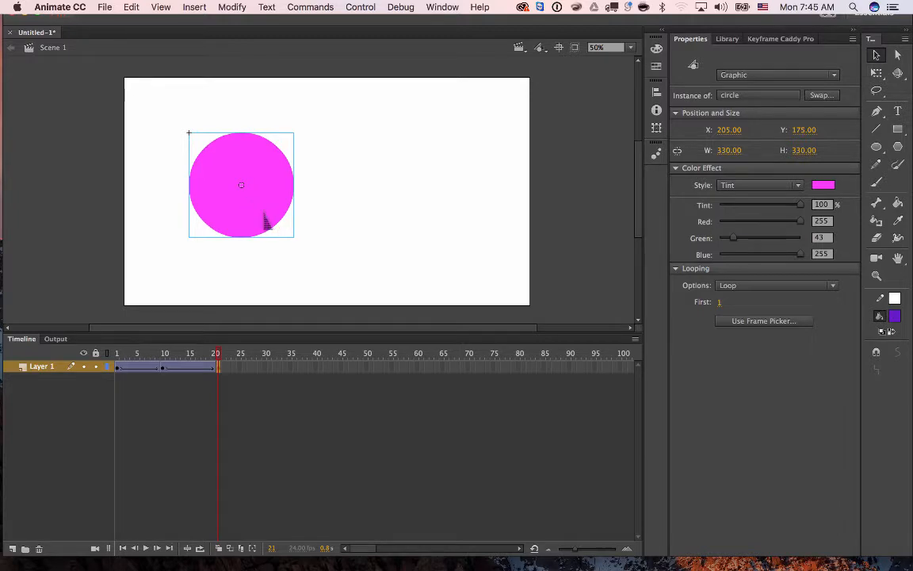
# Open the circle symbol for editing and insert keyframes at frames 5 and 3 of its Layer 1
pyautogui.doubleClick(246, 198)
pyautogui.click(298, 181)
pyautogui.click(268, 198)
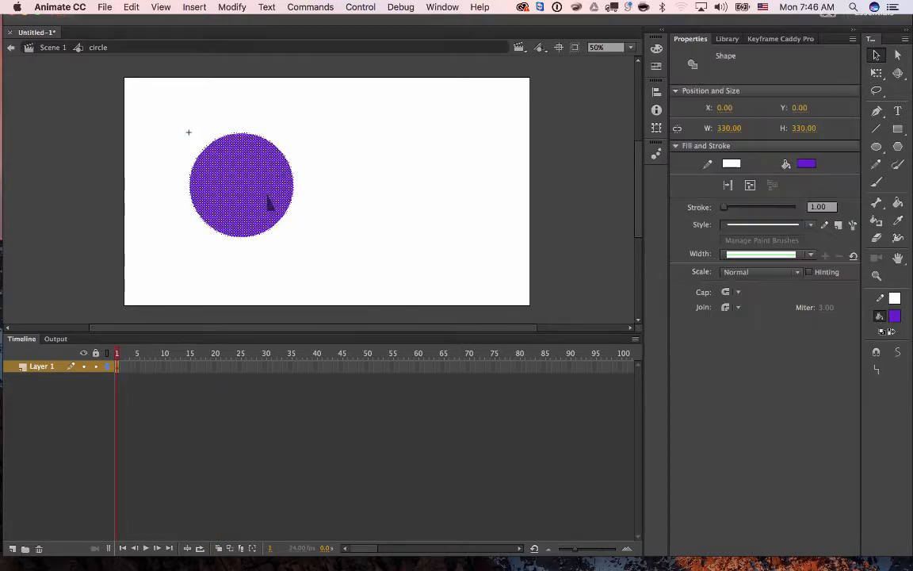
pyautogui.click(137, 375)
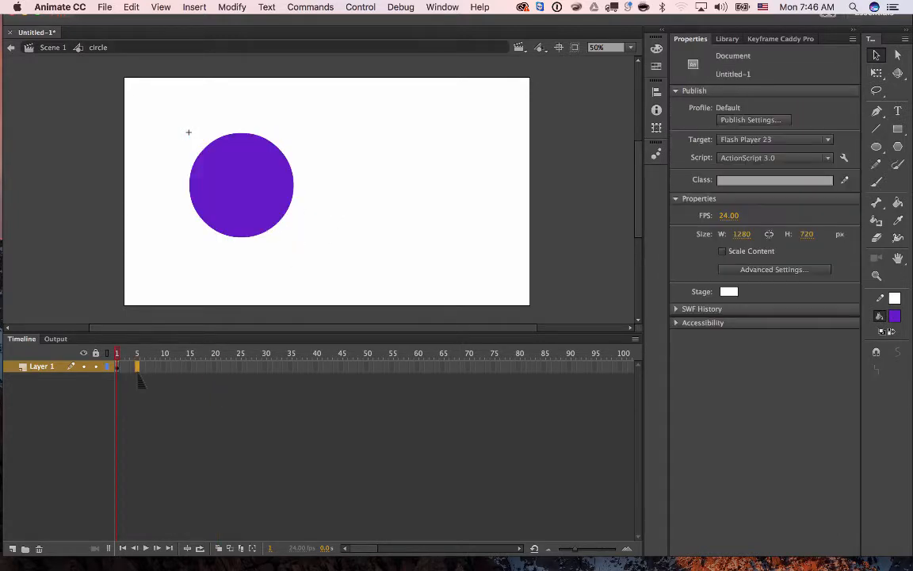
pyautogui.rightClick(138, 369)
pyautogui.click(166, 319)
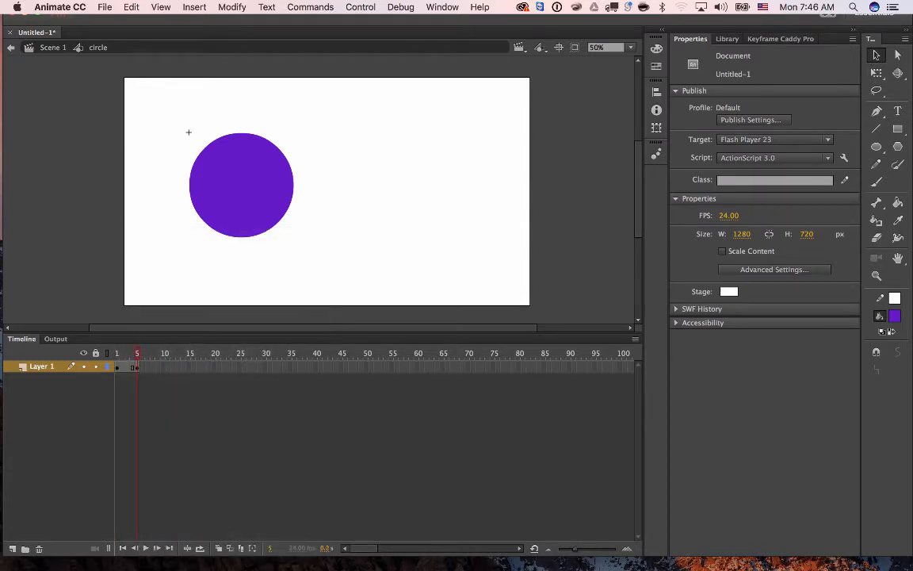
pyautogui.click(137, 371)
pyautogui.press('Return')
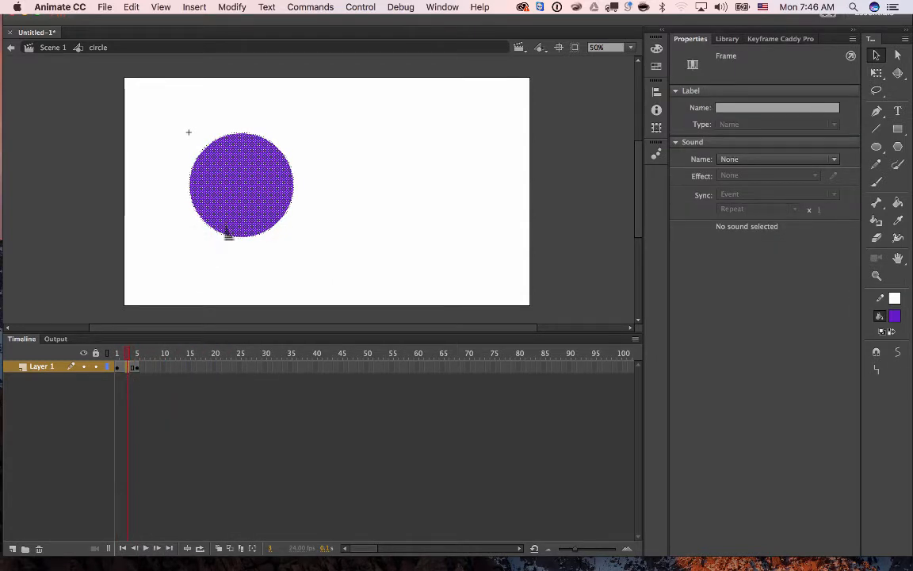
pyautogui.rightClick(123, 371)
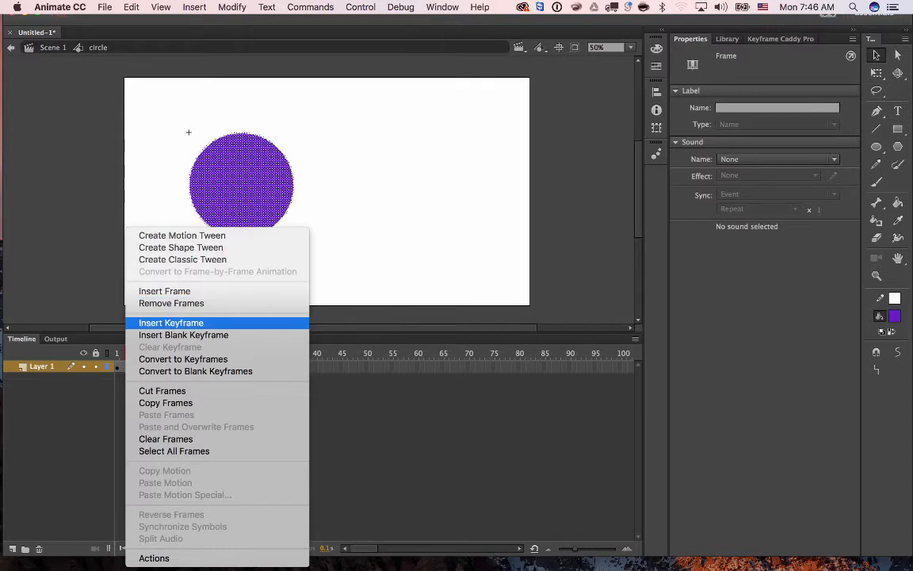
pyautogui.click(159, 320)
pyautogui.click(162, 275)
# Squeeze the circle shape at the symbol's frame 3 horizontally into an upright ellipse with Free Transform, and return to Scene 1
pyautogui.click(249, 225)
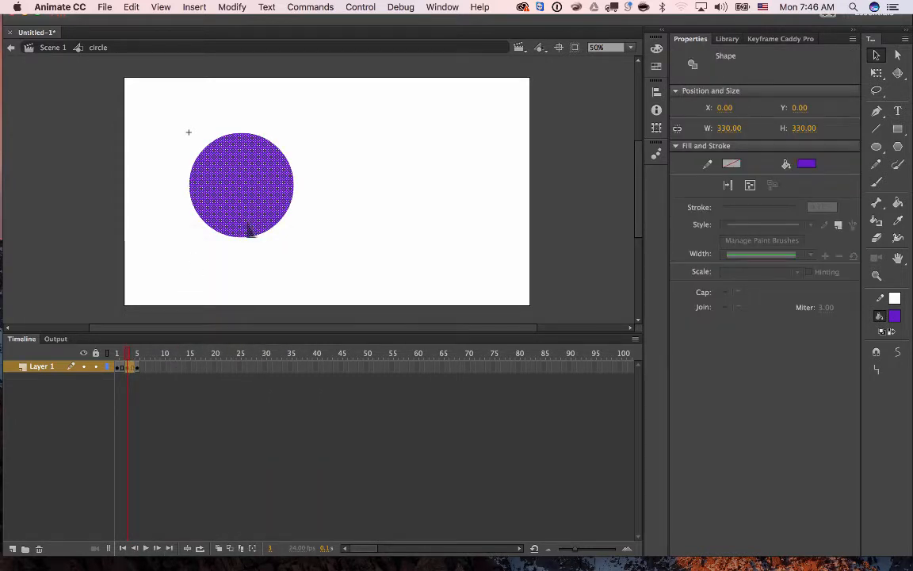
pyautogui.press('q')
pyautogui.moveTo(295, 135); pyautogui.dragTo(272, 156)
pyautogui.click(254, 99)
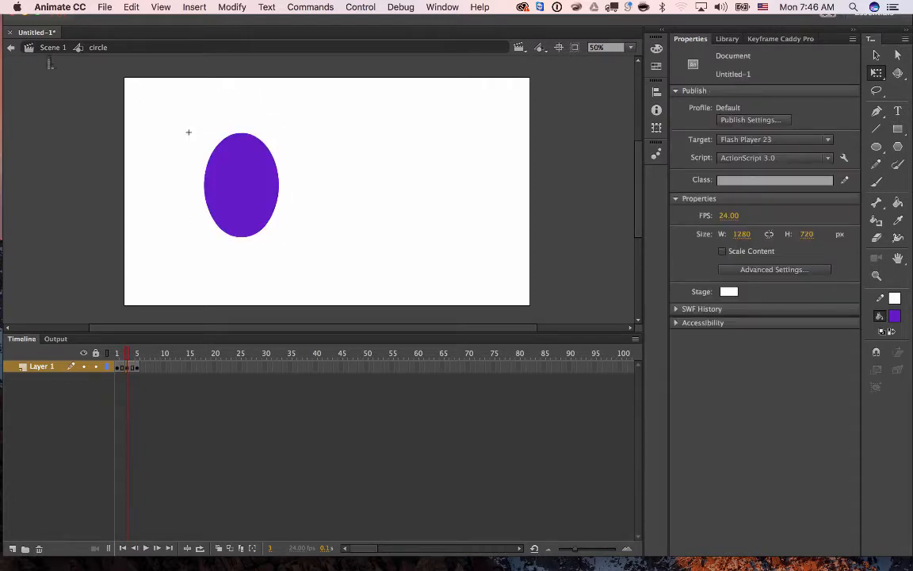
pyautogui.click(53, 47)
# Play and scrub through the main timeline to examine how the symbol's inner animation loops during the tweens
pyautogui.scroll(-2, 68, 90)
pyautogui.moveTo(216, 353); pyautogui.dragTo(147, 353)
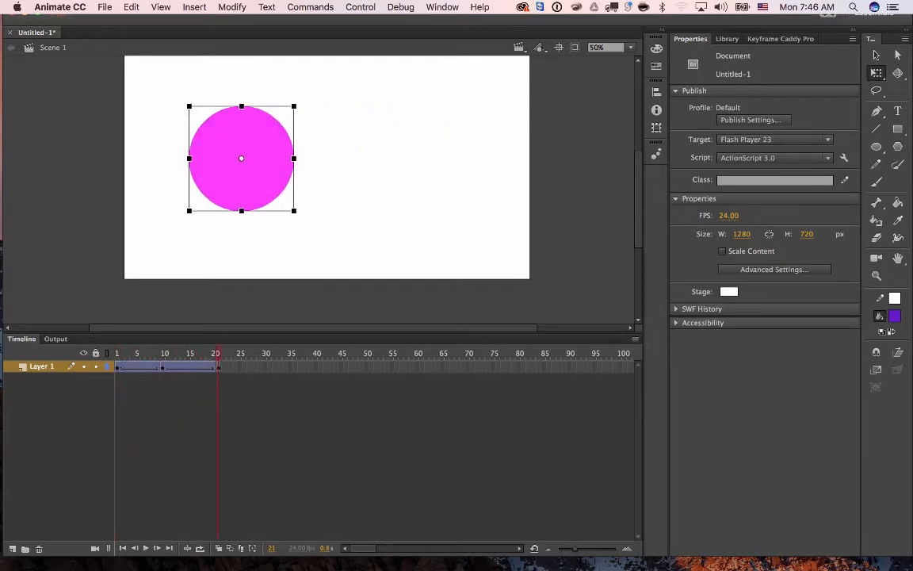
pyautogui.press('Return')
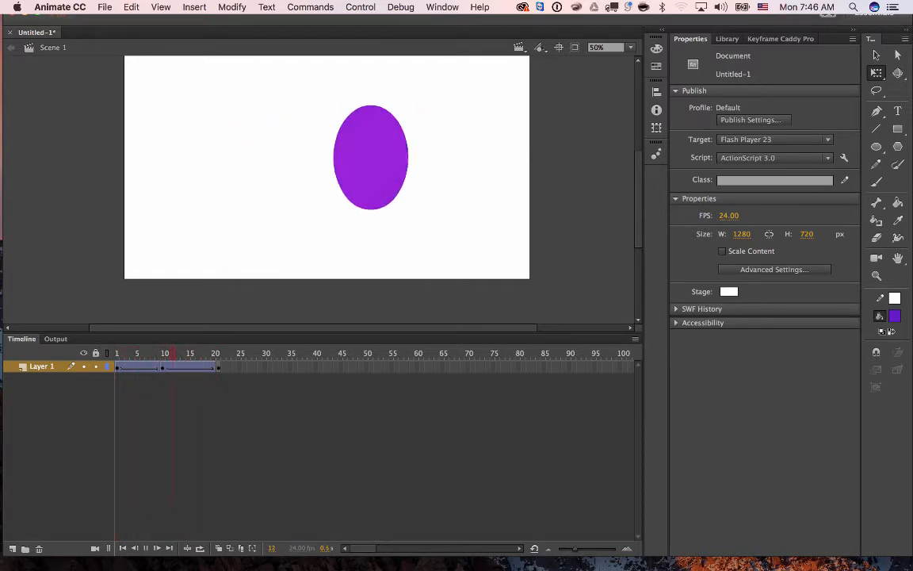
pyautogui.press('Return')
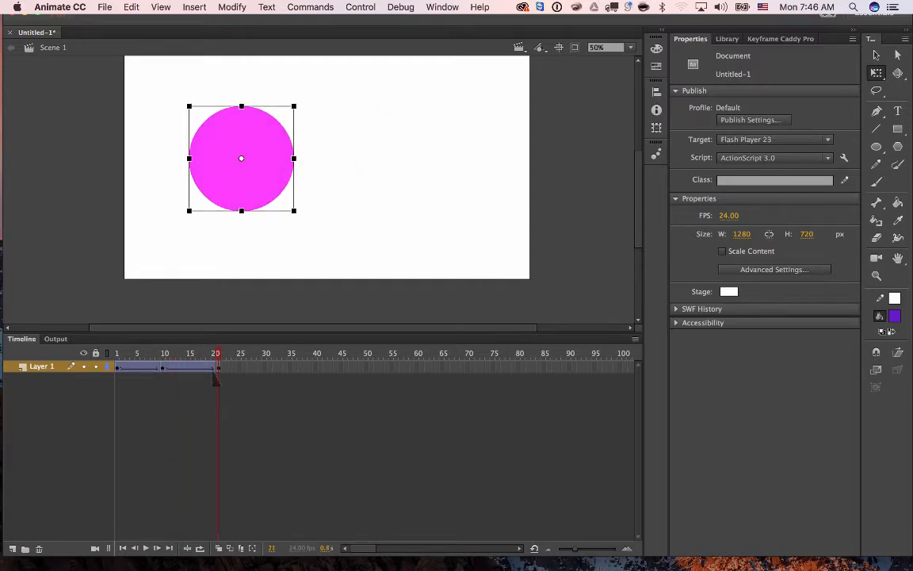
pyautogui.press('Return')
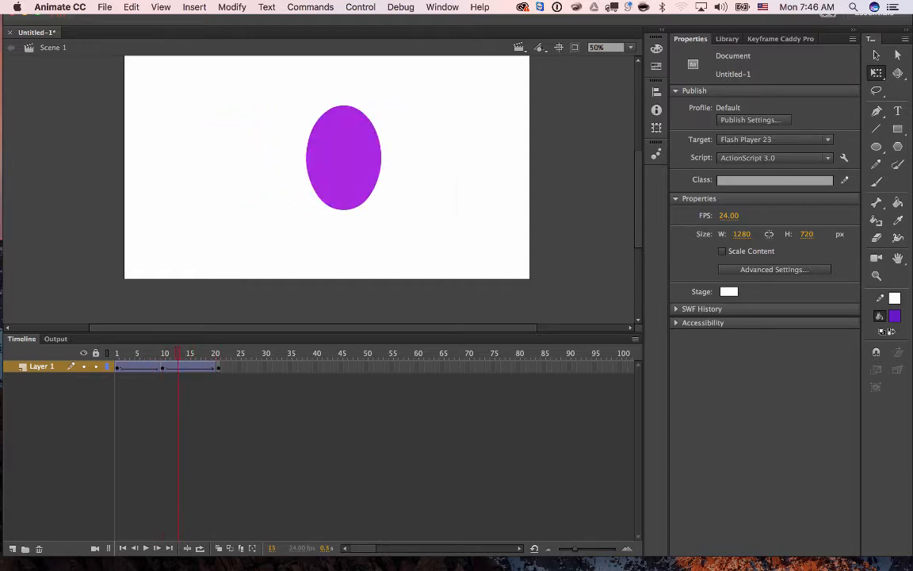
pyautogui.moveTo(178, 353); pyautogui.dragTo(116, 353)
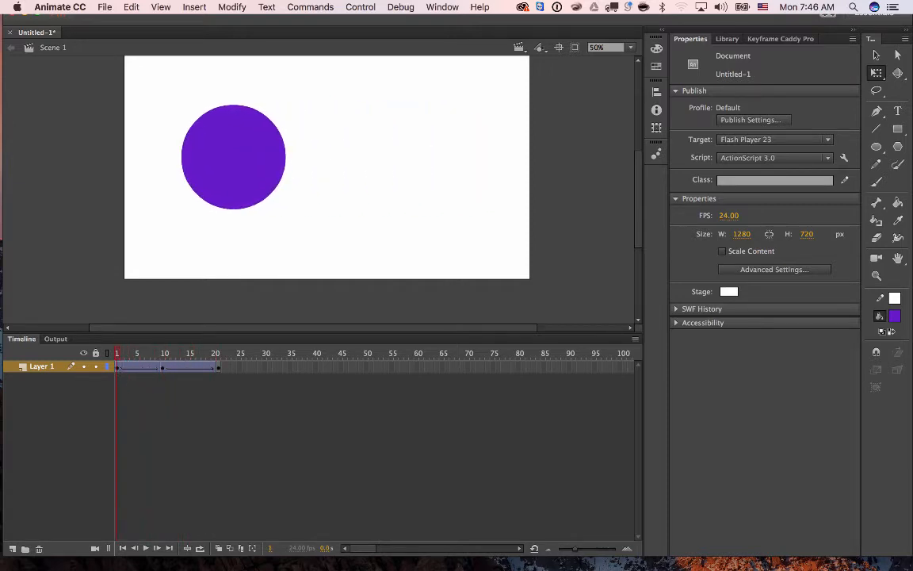
pyautogui.press('Return')
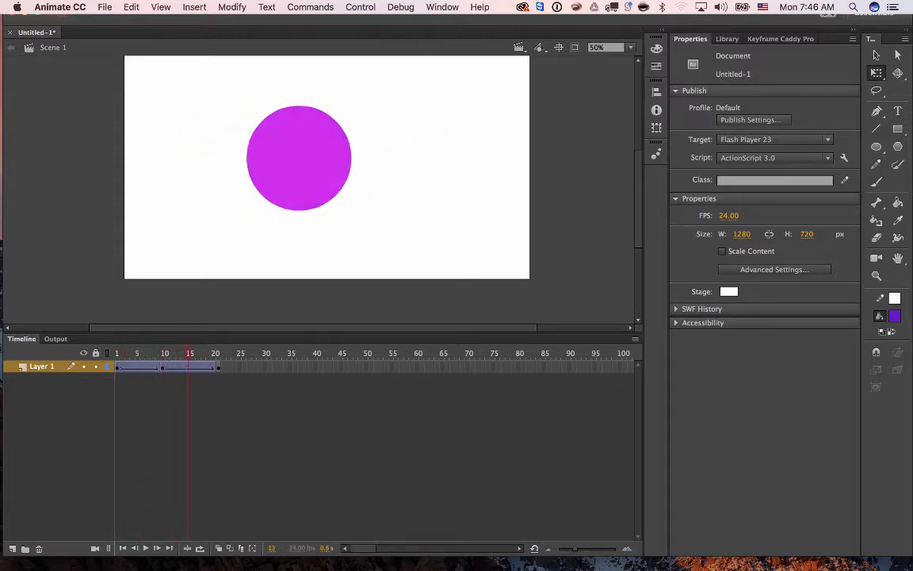
pyautogui.moveTo(218, 353); pyautogui.dragTo(193, 353)
pyautogui.press('Return')
# Examine the looping modes, first frame setting and Frame Picker of the circle instance at frame 21
pyautogui.click(219, 369)
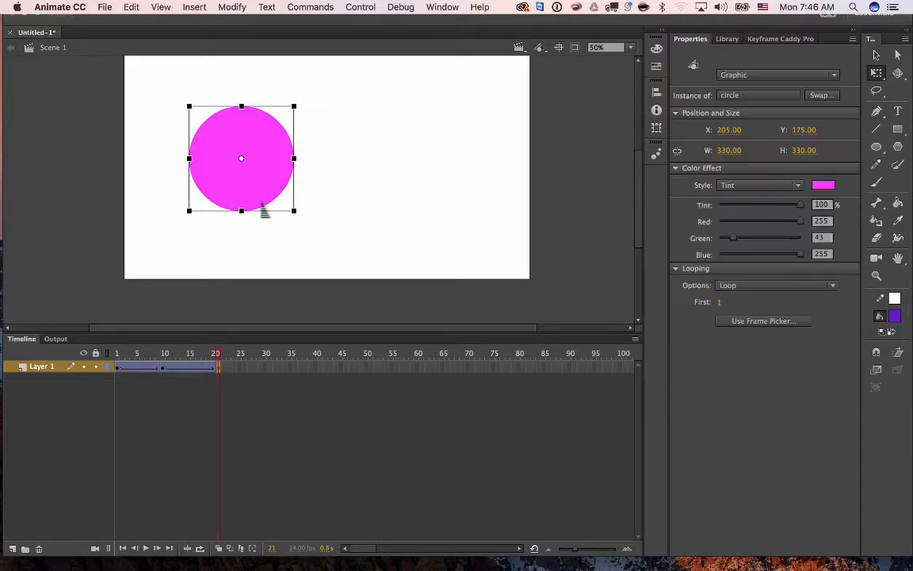
pyautogui.click(745, 286)
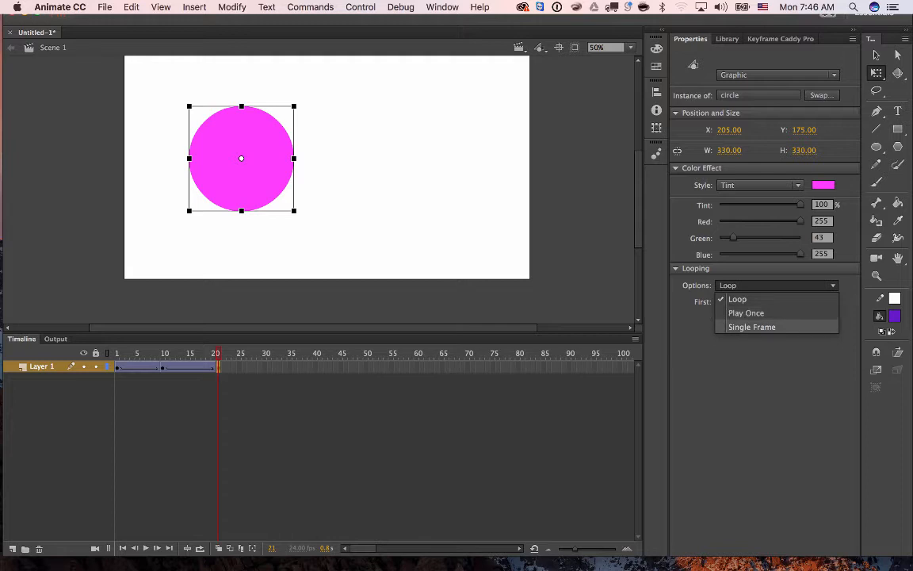
pyautogui.press('Escape')
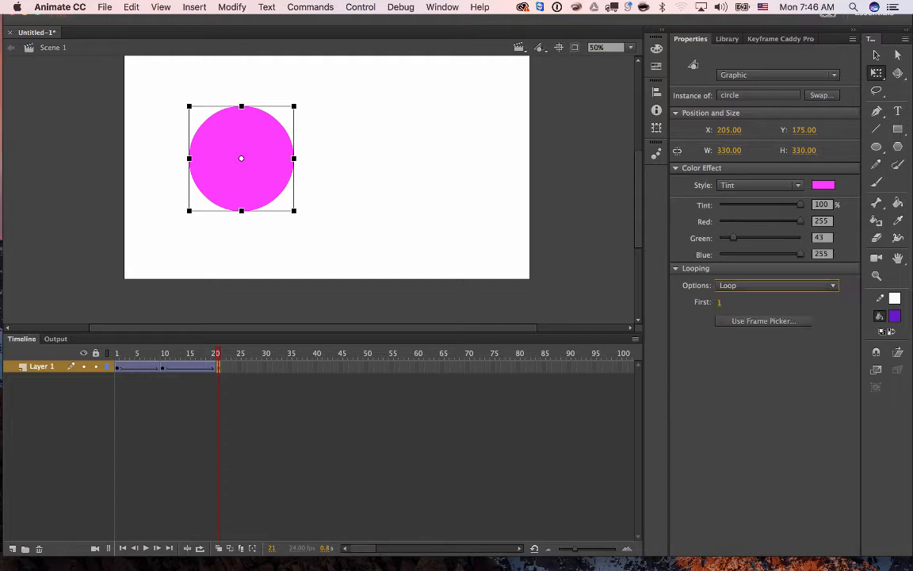
pyautogui.click(720, 304)
pyautogui.moveTo(763, 316); pyautogui.dragTo(705, 313)
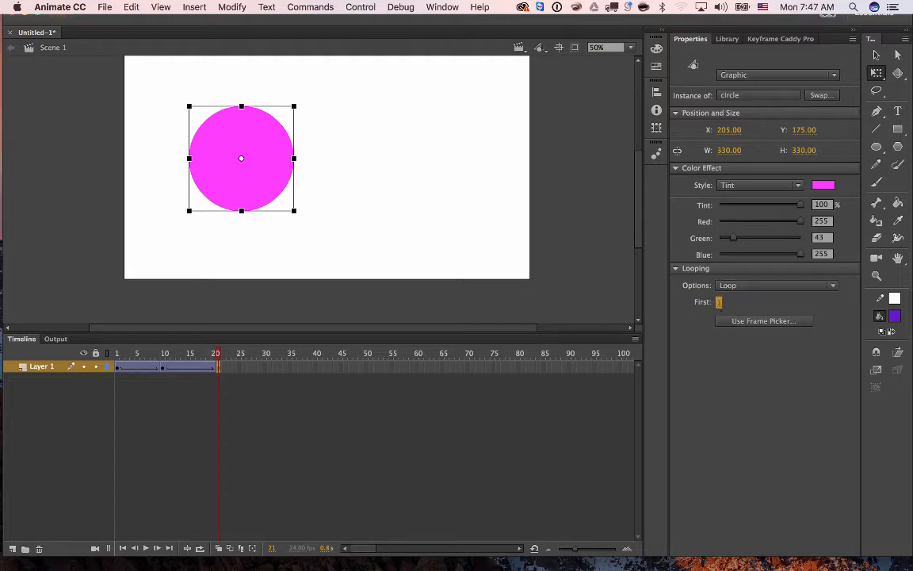
pyautogui.click(764, 321)
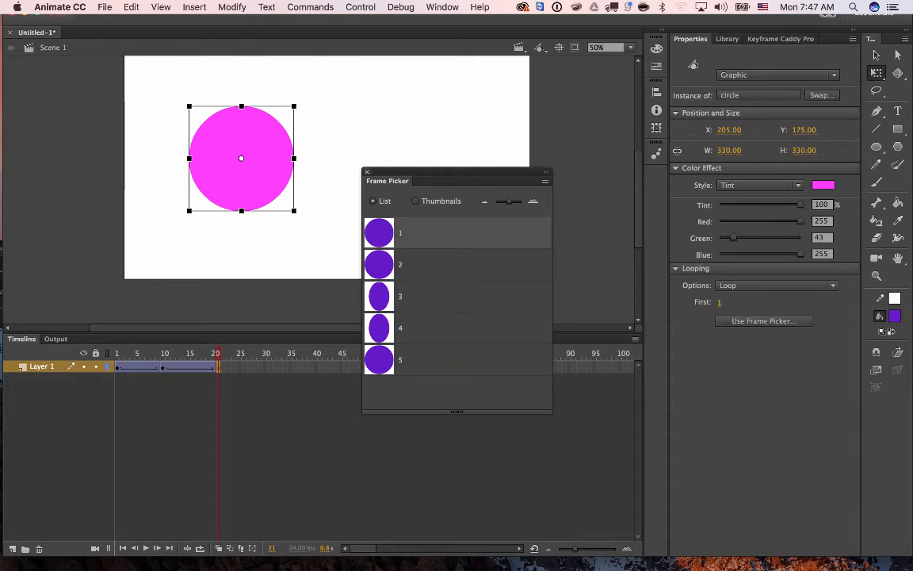
pyautogui.click(366, 171)
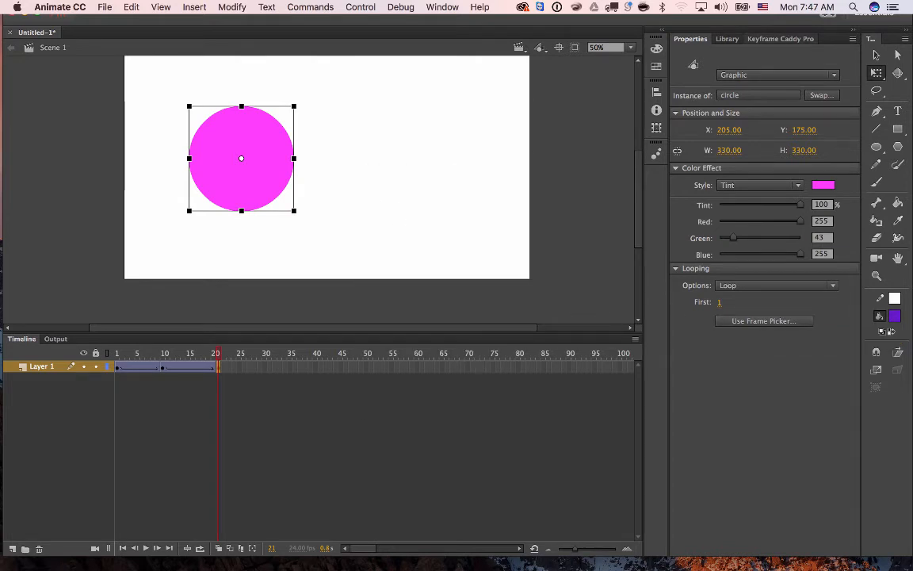
# Load the circle graphic's frames into Keyframe Caddy Pro and compare it with the Library and Properties
pyautogui.click(780, 38)
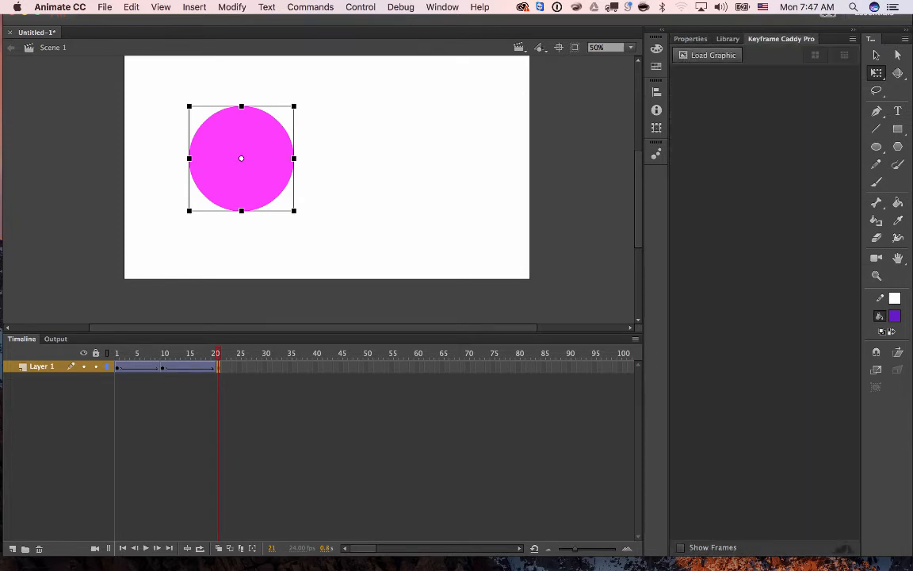
pyautogui.click(707, 54)
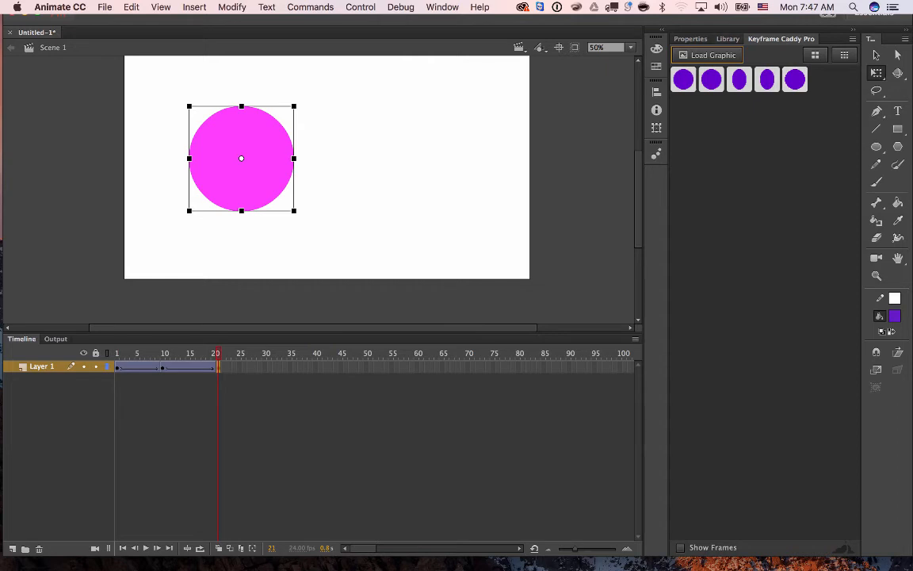
pyautogui.click(727, 38)
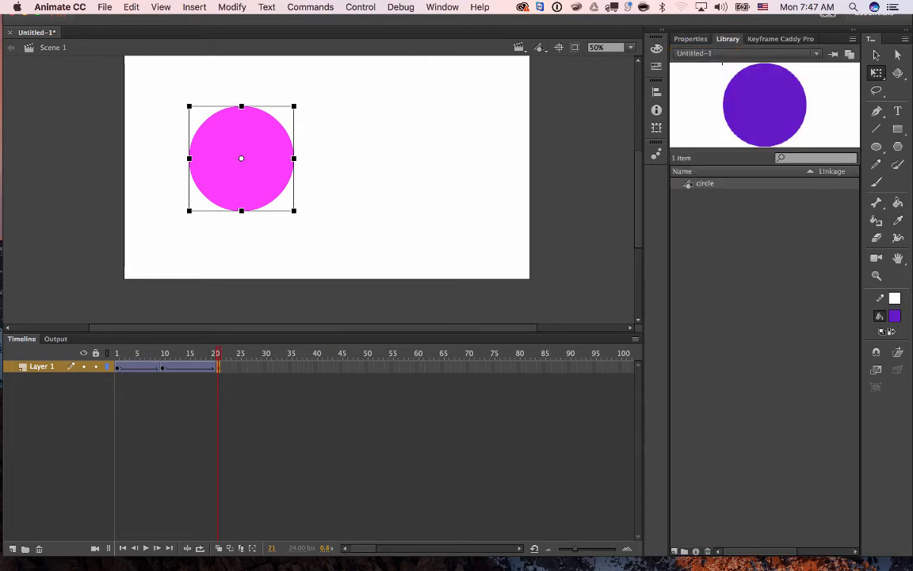
pyautogui.click(690, 38)
pyautogui.click(727, 38)
pyautogui.click(780, 38)
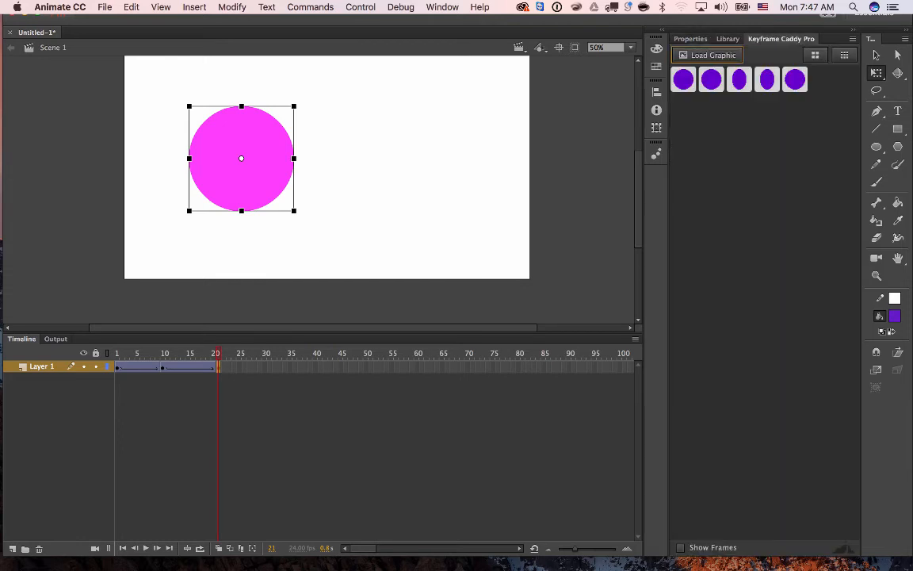
# Deselect the circle and switch between the document properties and Keyframe Caddy Pro
pyautogui.press('super+F3')
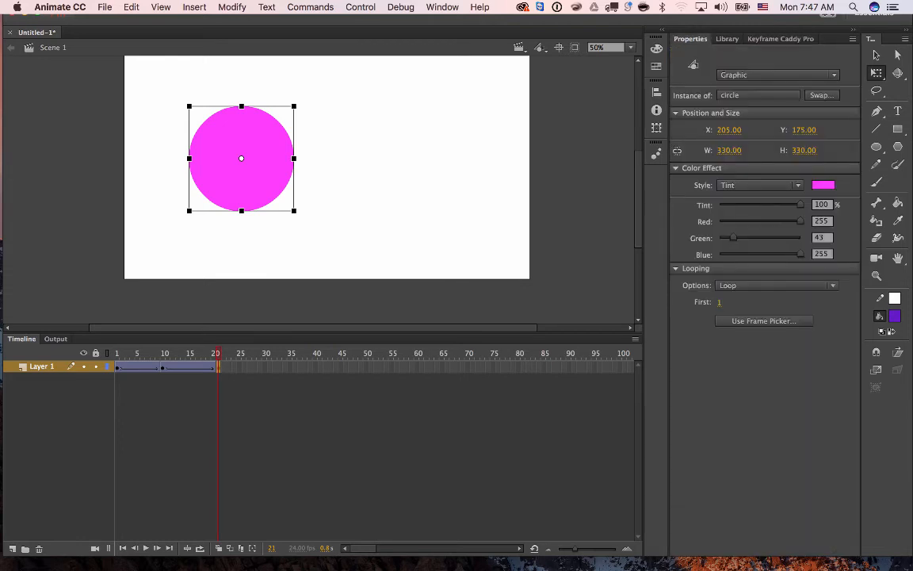
pyautogui.click(428, 231)
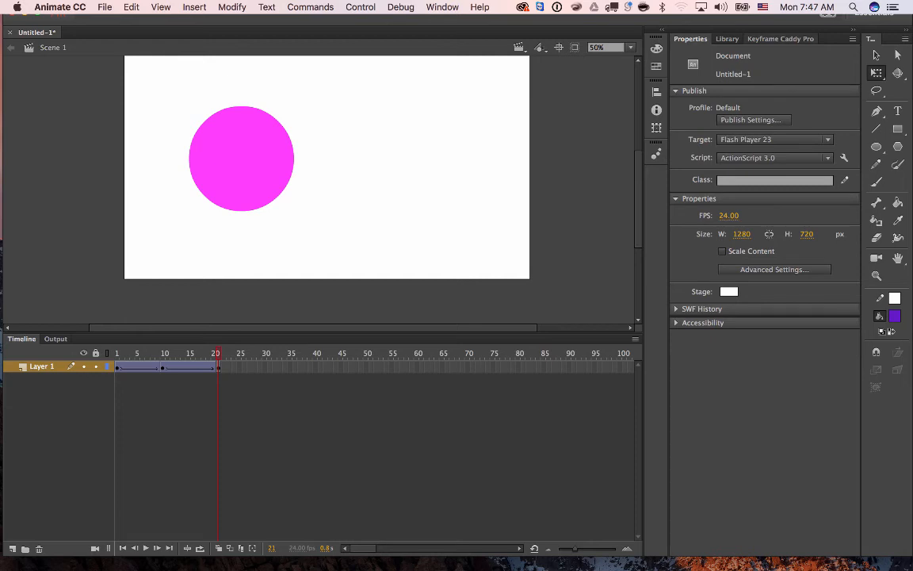
pyautogui.click(780, 38)
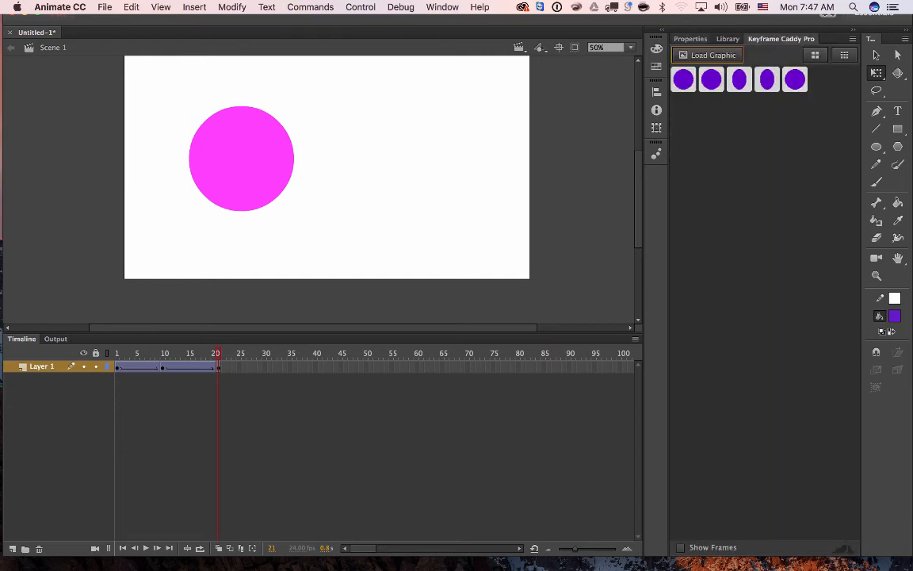
pyautogui.press('super+F3')
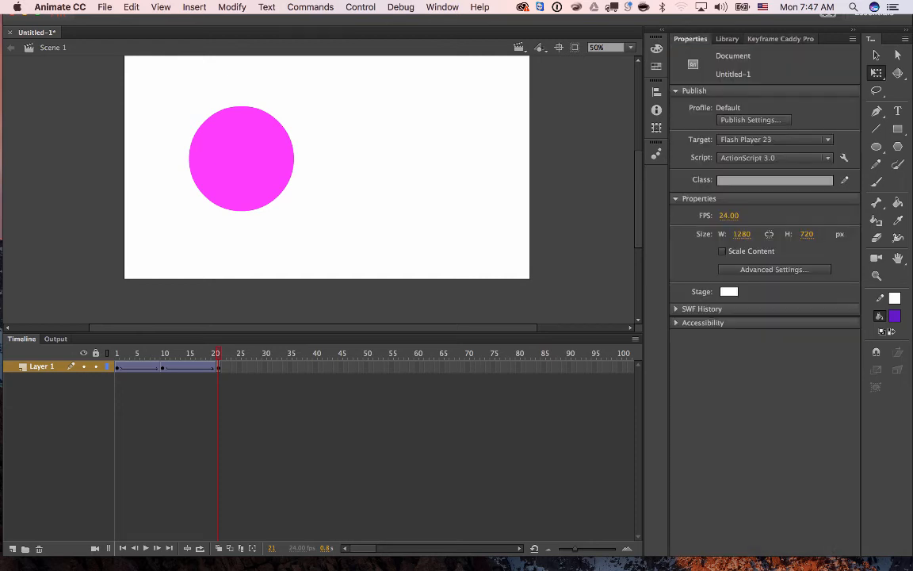
# Step backward frame by frame through the tween from frame 21 to inspect the circle's motion
pyautogui.press(',')
pyautogui.press(',')
pyautogui.press(',')
pyautogui.press(',')
pyautogui.press(',')
pyautogui.press(',')
pyautogui.press(',')
pyautogui.press(',')
pyautogui.press(',')
pyautogui.press(',')
pyautogui.press(',')
pyautogui.press(',')
pyautogui.press(',')
pyautogui.press(',')
pyautogui.press(',')
pyautogui.press(',')
pyautogui.press(',')
pyautogui.press(',')
pyautogui.press(',')
pyautogui.press(',')
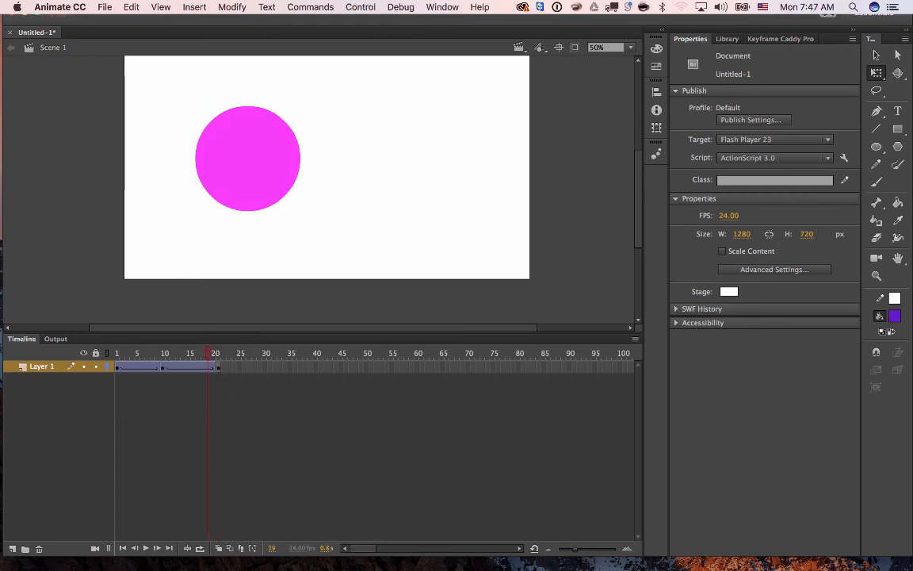